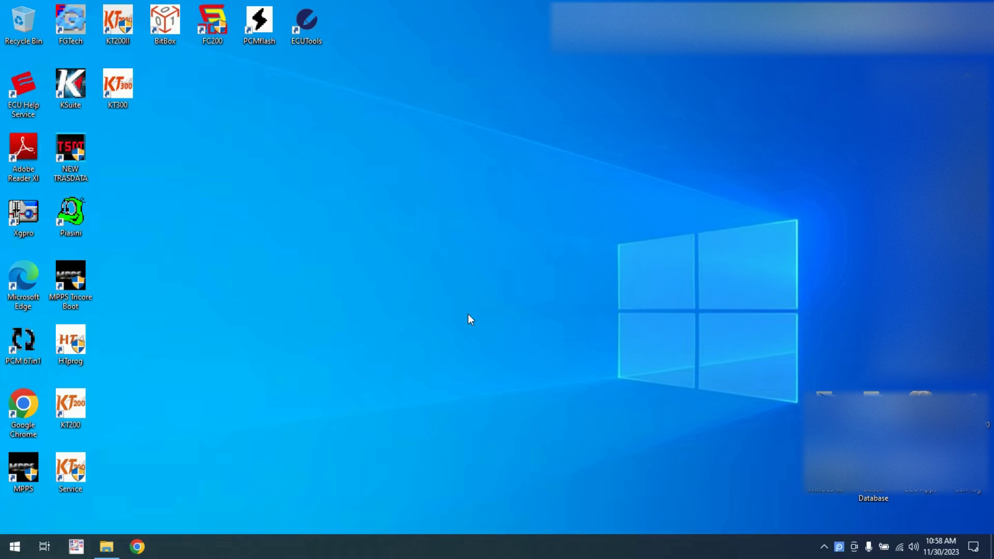
drag(405, 298, 538, 393)
right_click(384, 234)
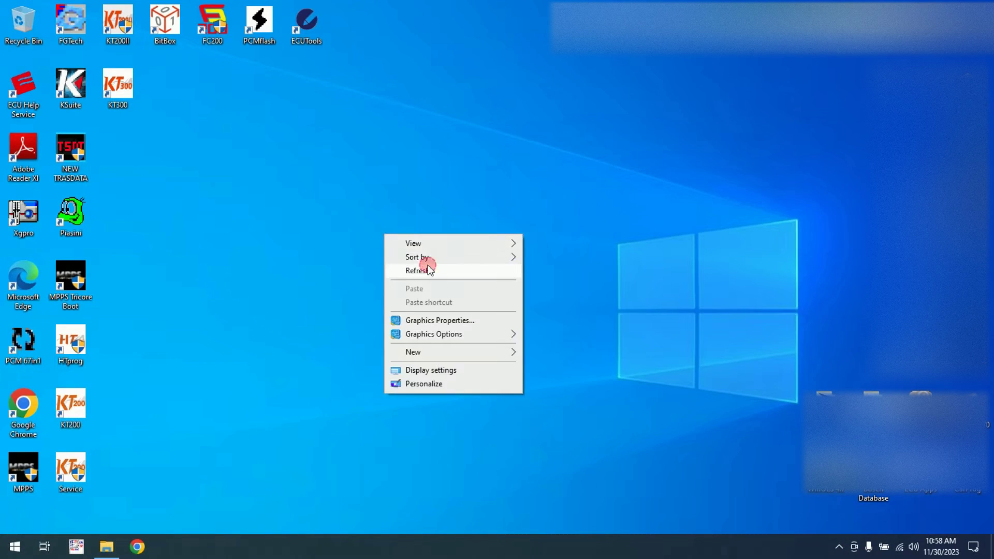
click(428, 266)
click(839, 547)
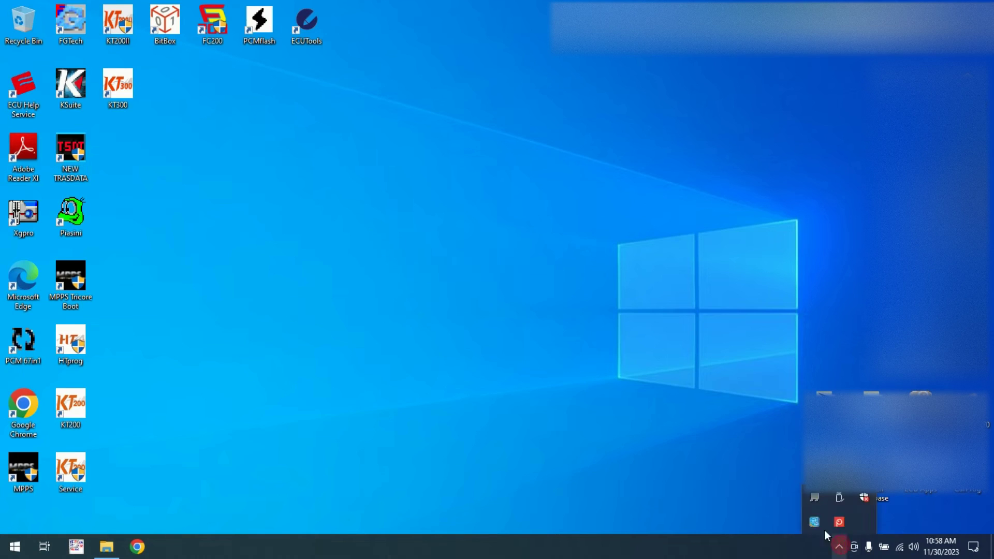
click(620, 402)
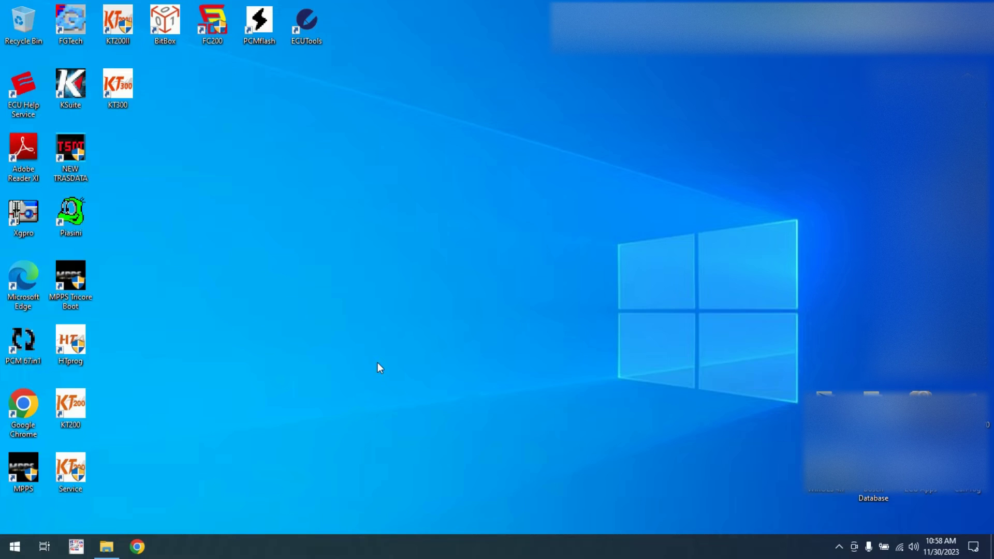
click(289, 282)
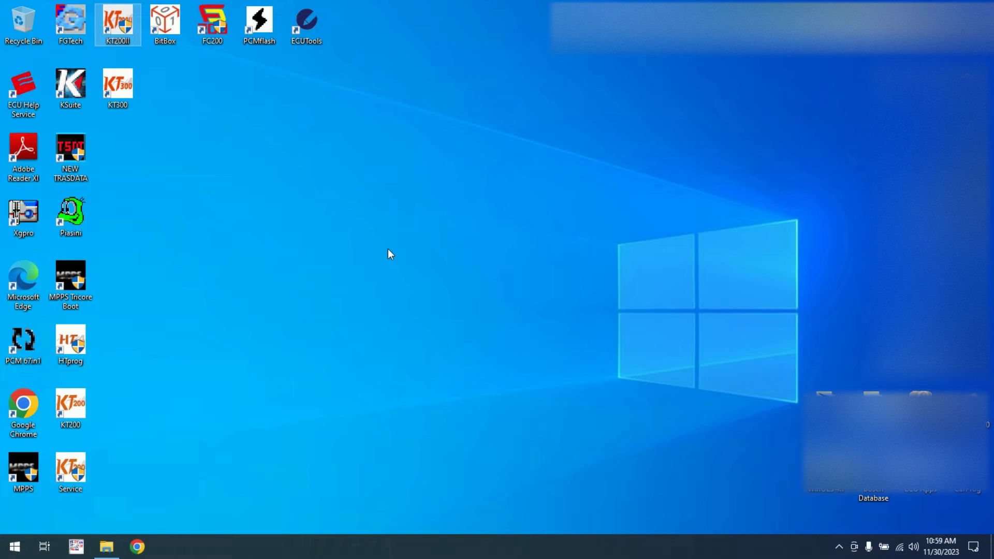
- Launch KT200II from the desktop and start the main program from its splash window
click(318, 219)
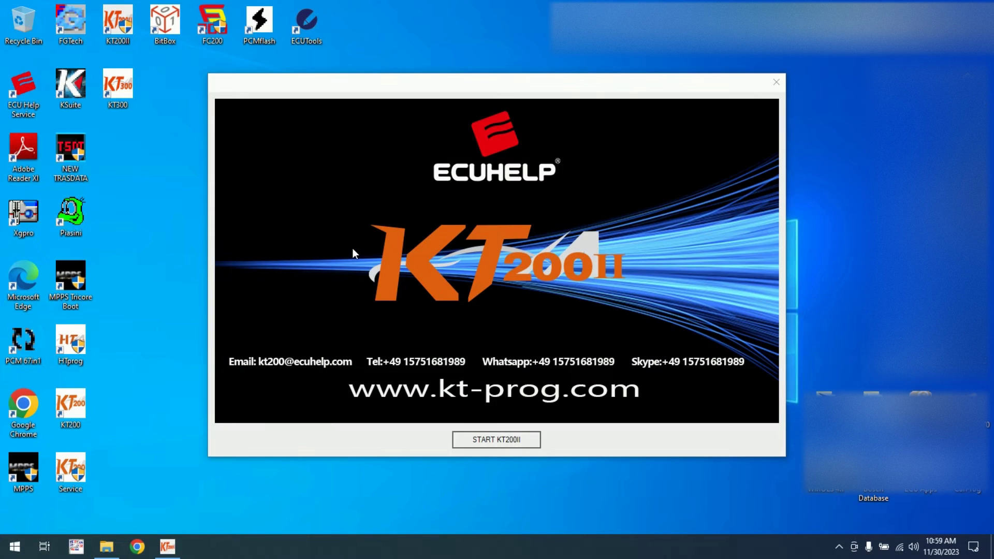
drag(364, 80, 371, 93)
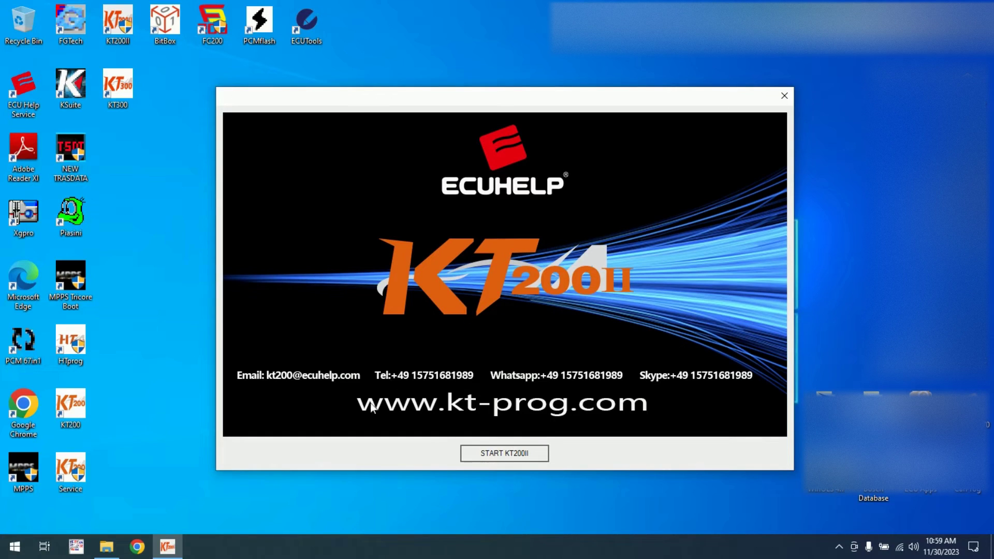
click(511, 453)
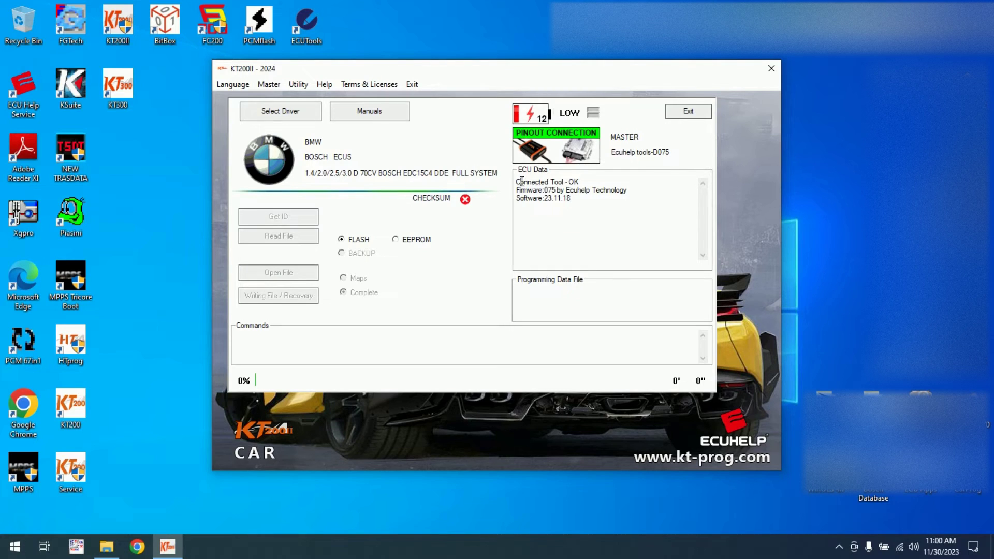
- Check the tool connection status, firmware and software version in the ECU data
drag(521, 181, 606, 185)
drag(542, 191, 644, 191)
drag(571, 199, 515, 199)
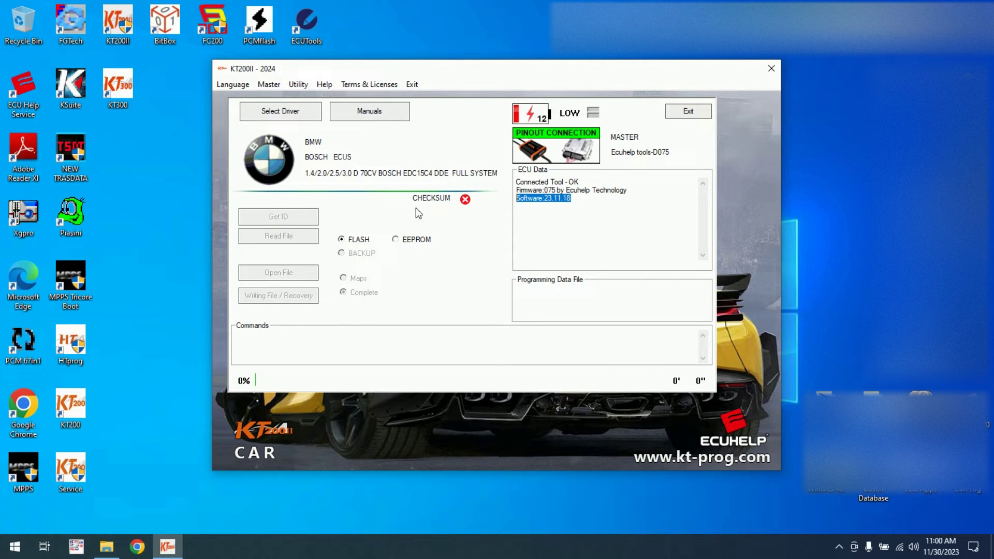
- Open the driver selection in tool boot mode and view the Siemens-Infineon C167 and ST ST10Fxxx drivers
click(292, 114)
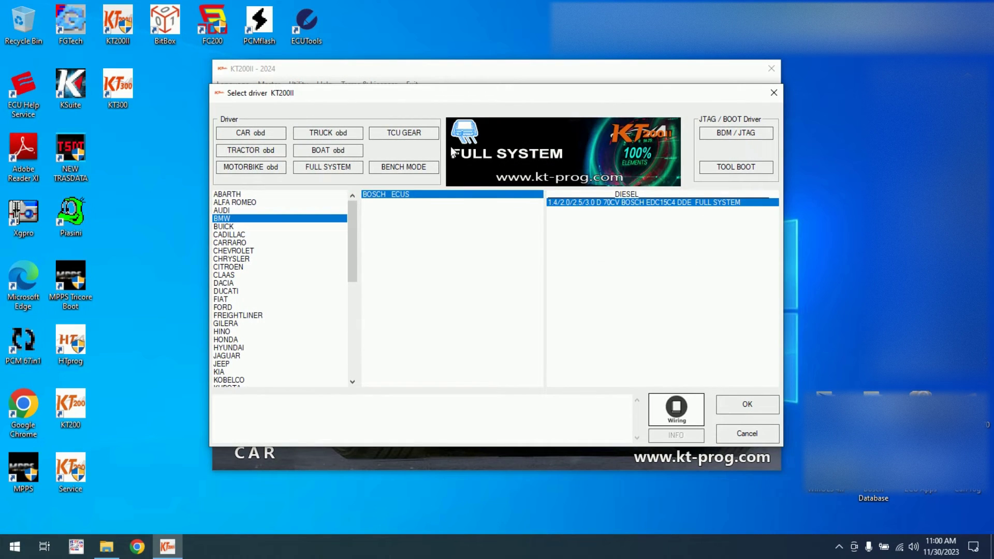
click(754, 167)
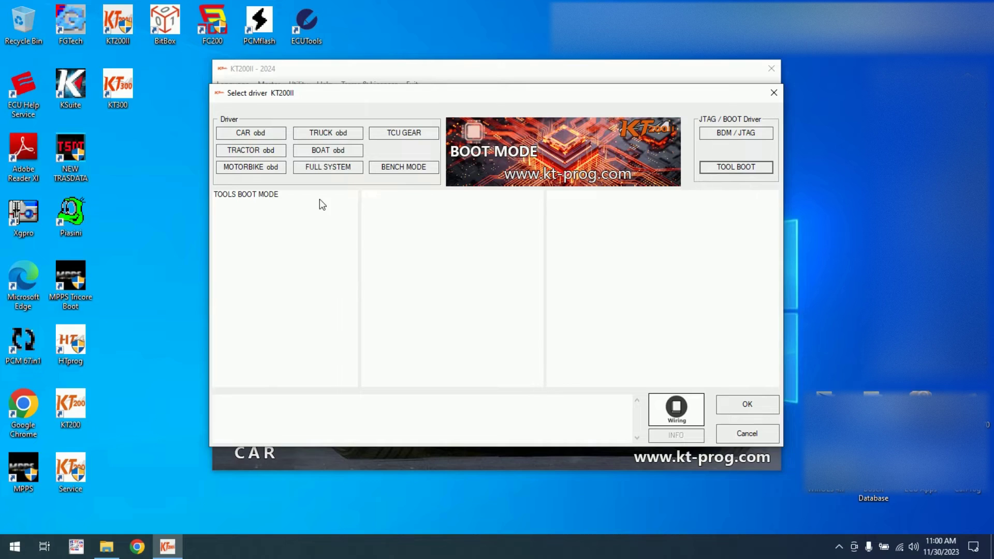
click(253, 194)
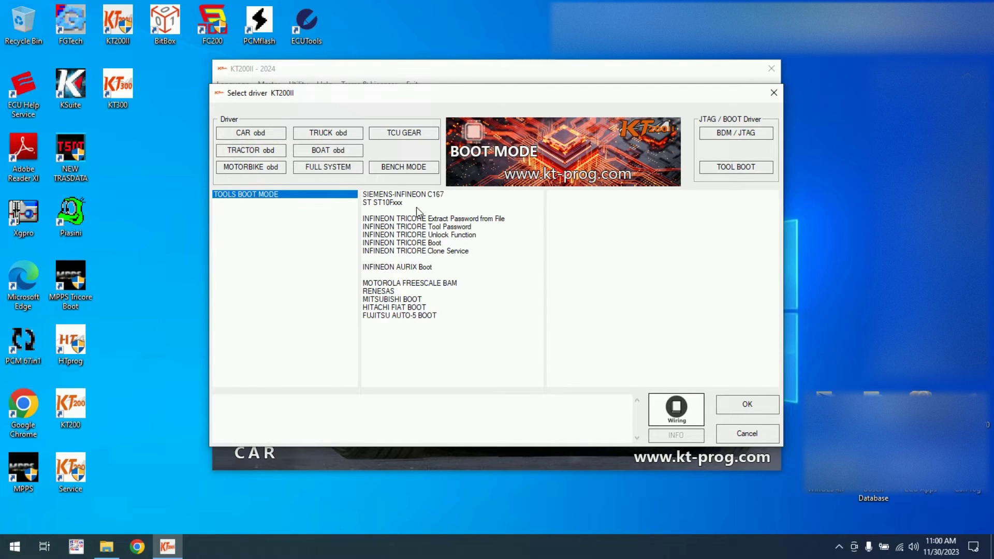
click(437, 196)
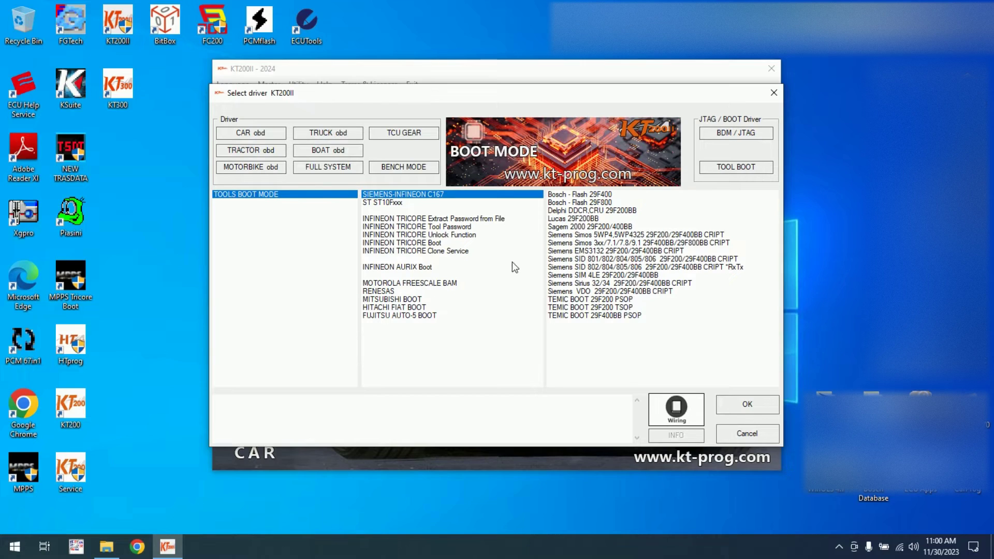
click(393, 203)
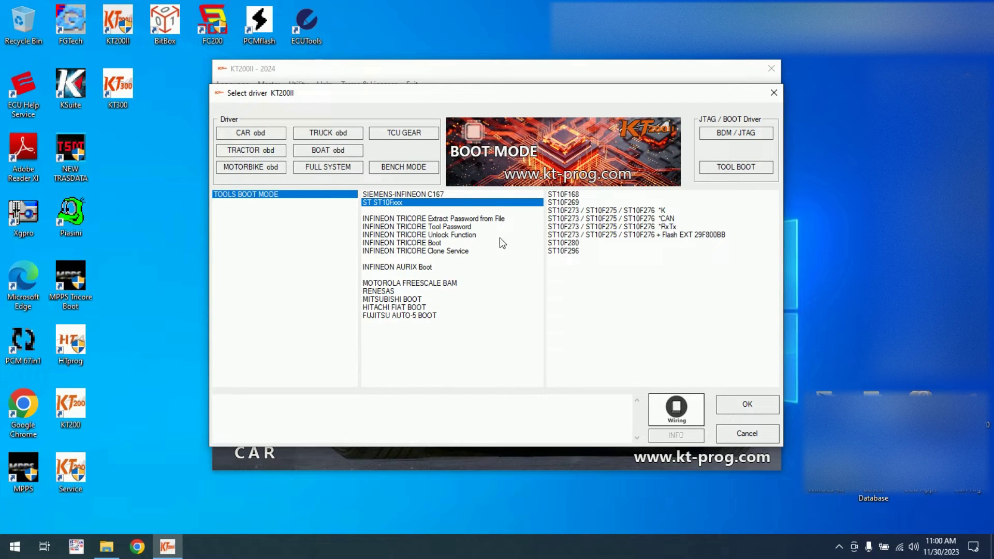
- Review the Infineon Tricore boot mode drivers for Extract Password from File, Tool Password, Unlock Function and Boot
click(458, 219)
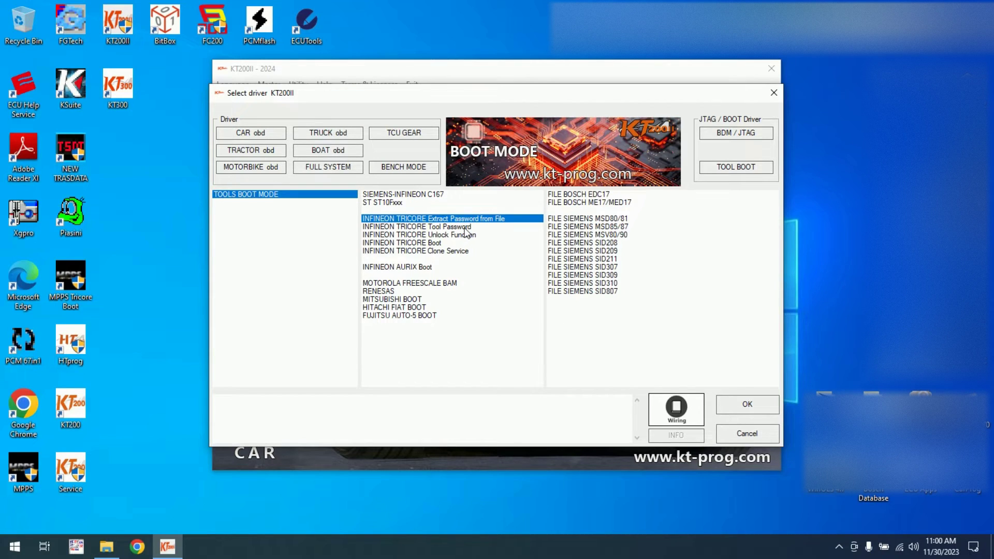
click(464, 228)
scroll(577, 259, down, 2)
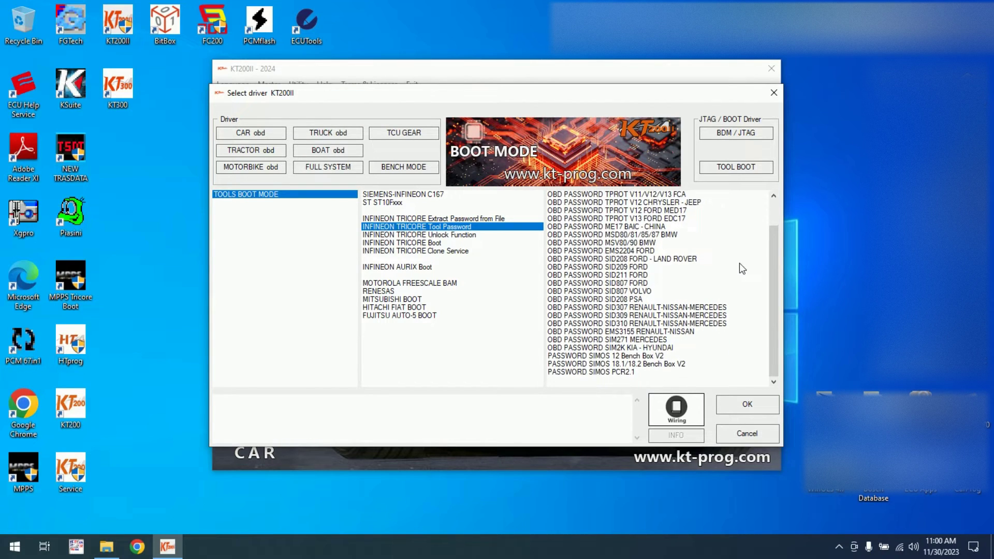
click(458, 236)
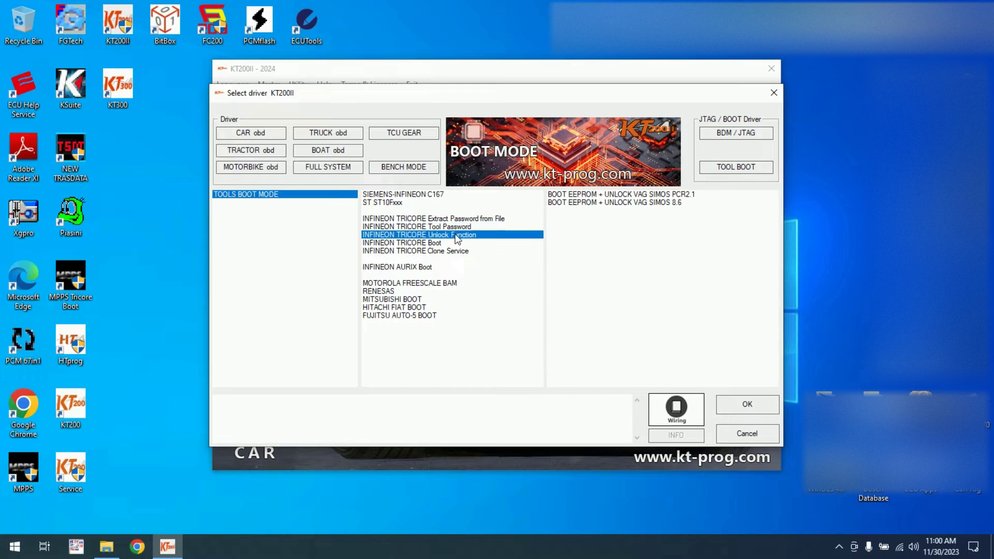
click(462, 244)
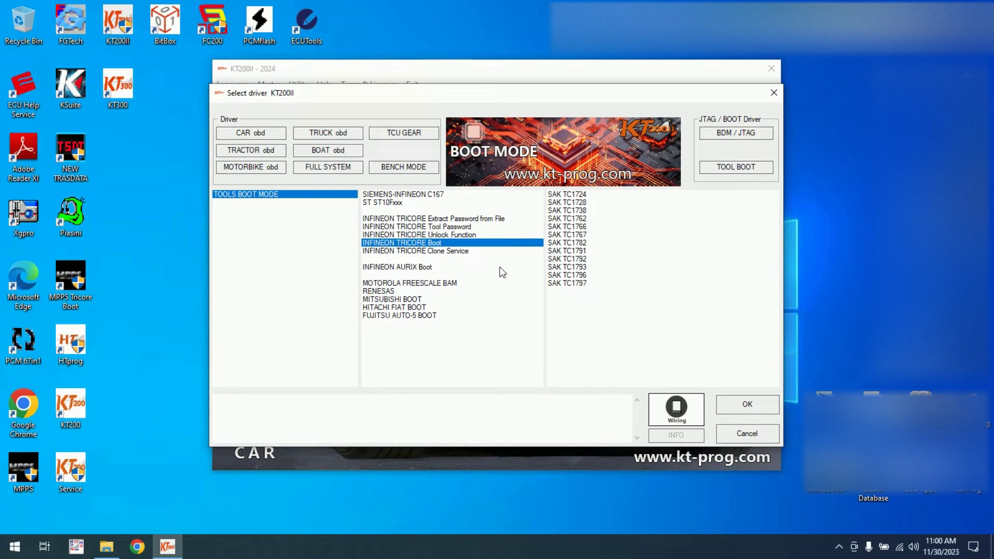
- Browse the full list of ECUs offered under Infineon Tricore Clone Service in boot mode
click(475, 252)
scroll(665, 226, down, 12)
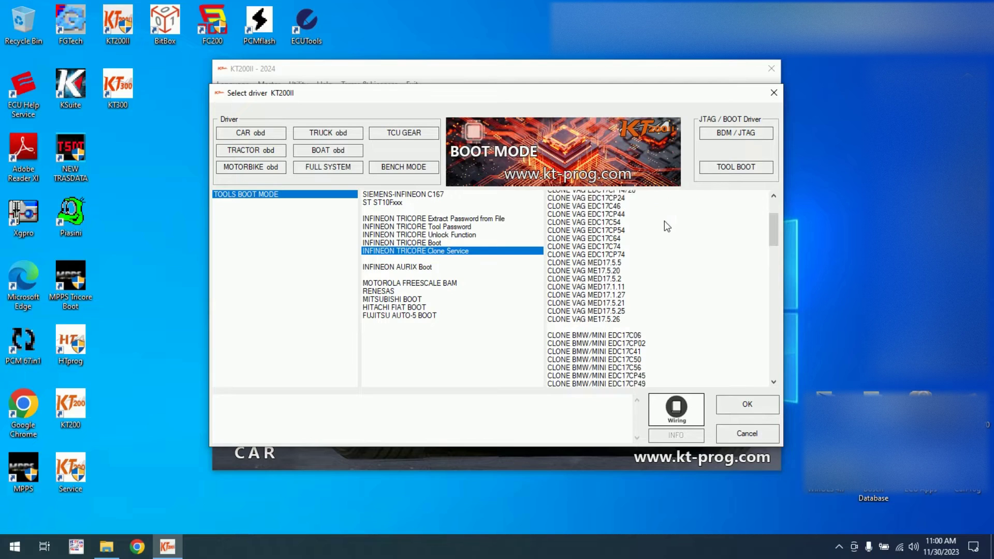
scroll(667, 226, down, 10)
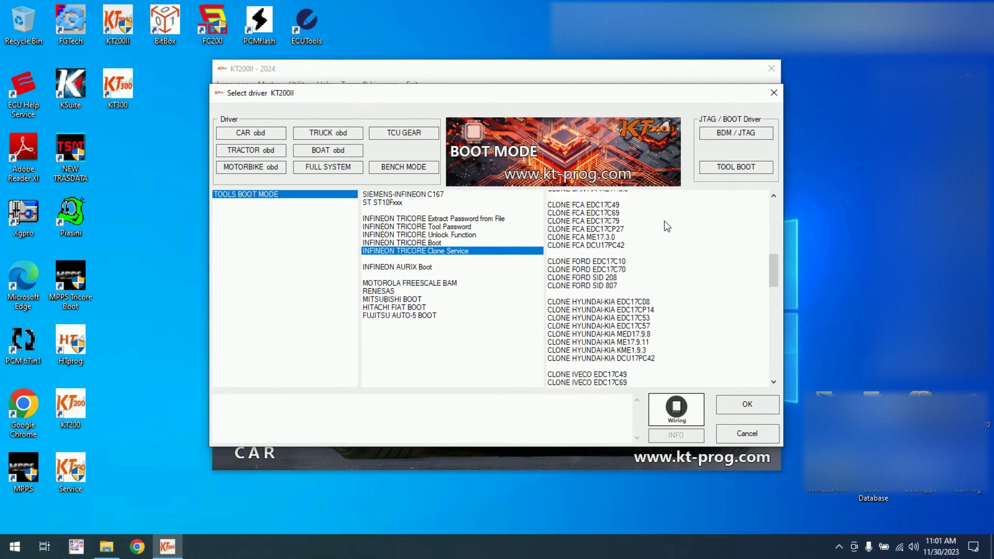
scroll(731, 303, down, 8)
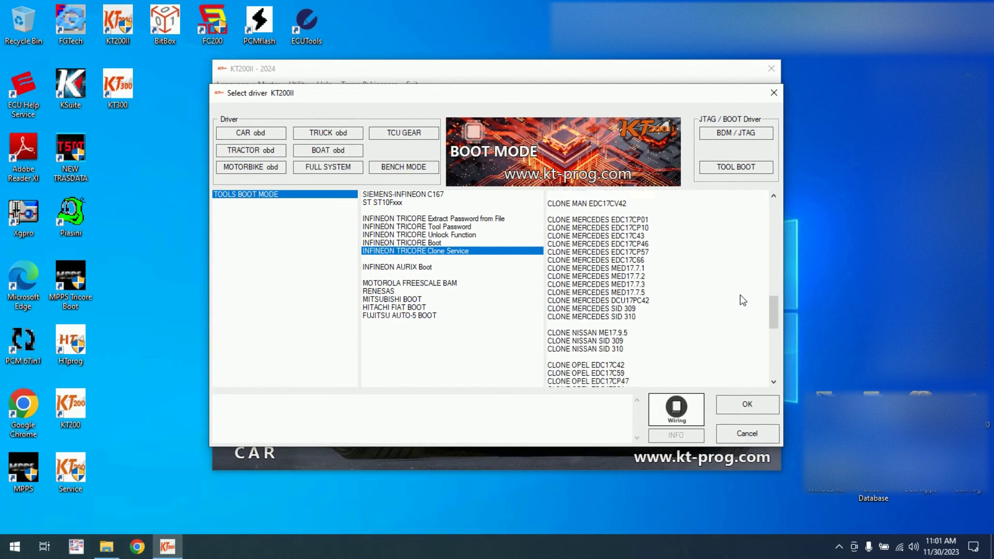
drag(779, 329, 779, 382)
- Review the boot mode drivers for Infineon AURIX Boot and Motorola Freescale BAM
click(443, 266)
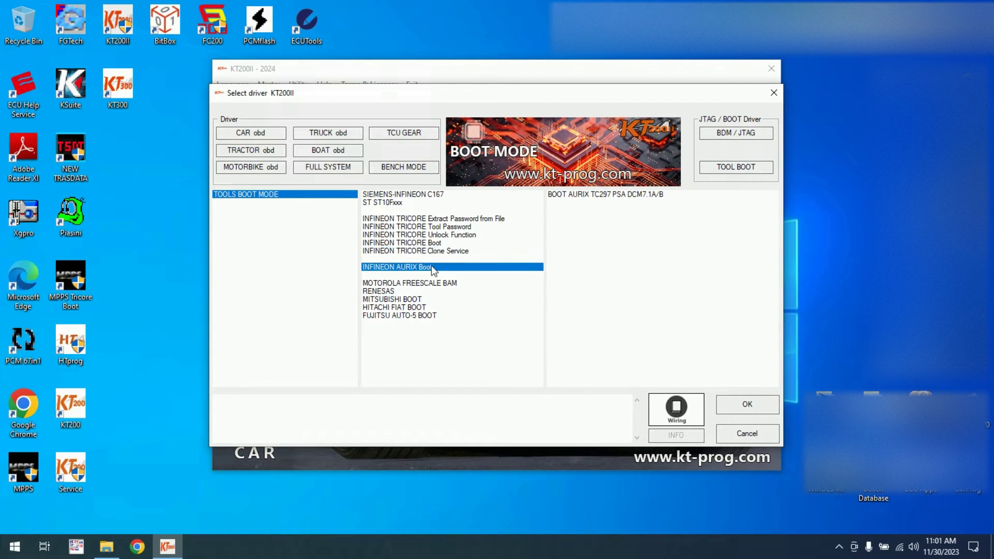
click(583, 195)
click(457, 283)
click(738, 250)
scroll(737, 256, down, 2)
scroll(738, 256, down, 1)
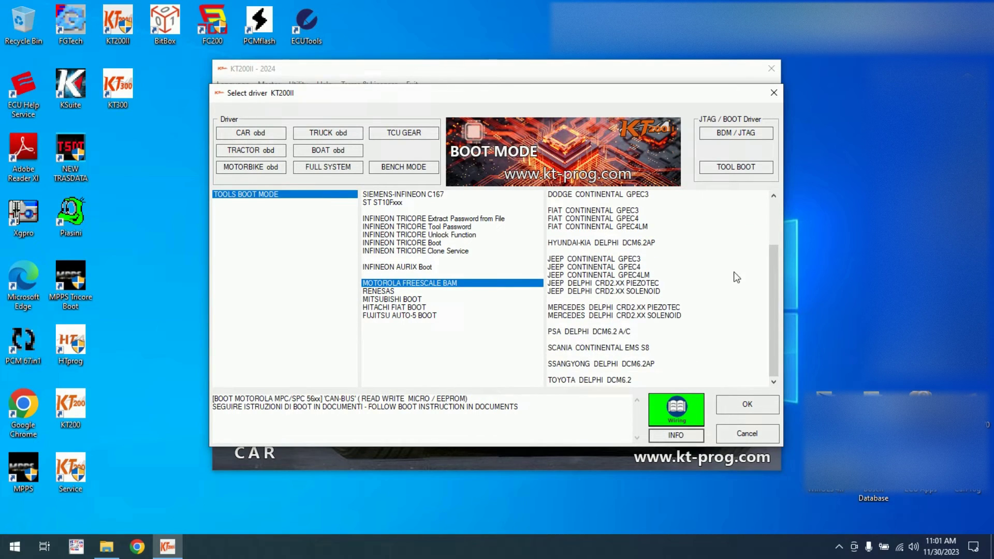
- Review the boot mode drivers for Renesas, Mitsubishi, Hitachi Fiat and Fujitsu Auto-5
click(417, 291)
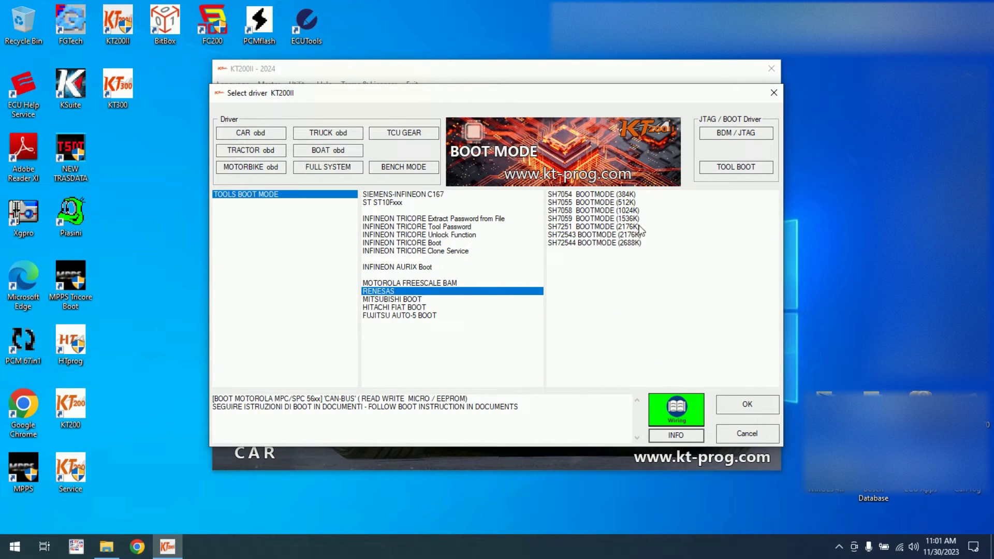
click(457, 300)
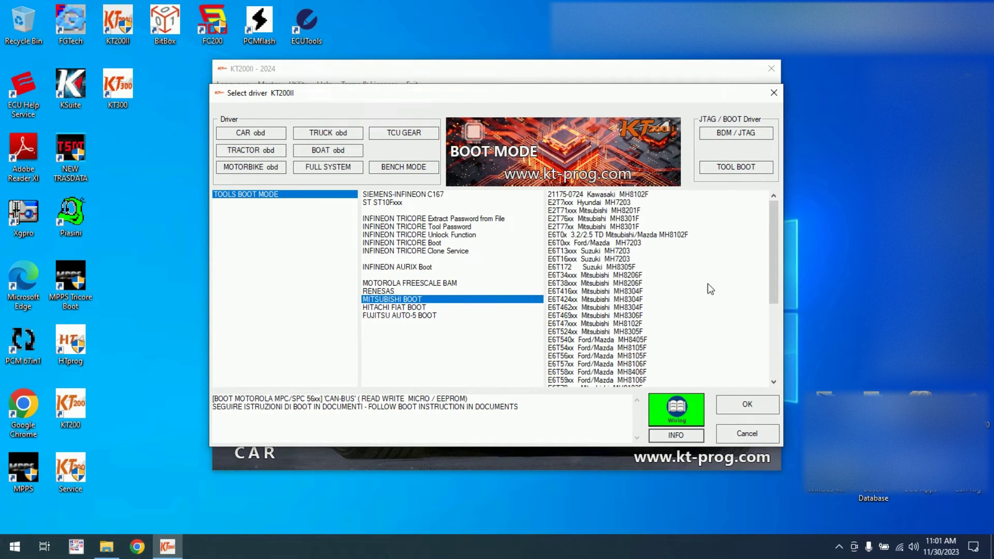
scroll(709, 288, down, 6)
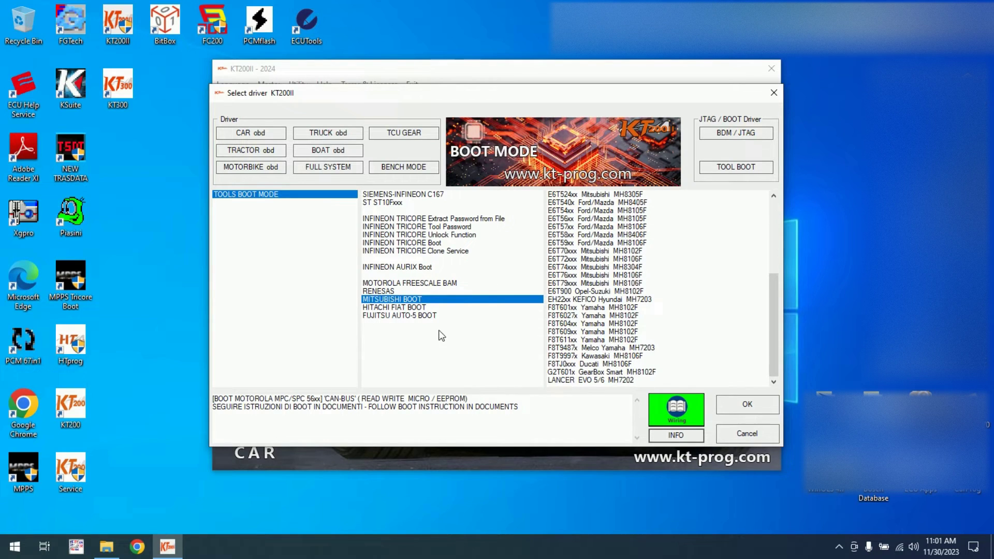
click(403, 307)
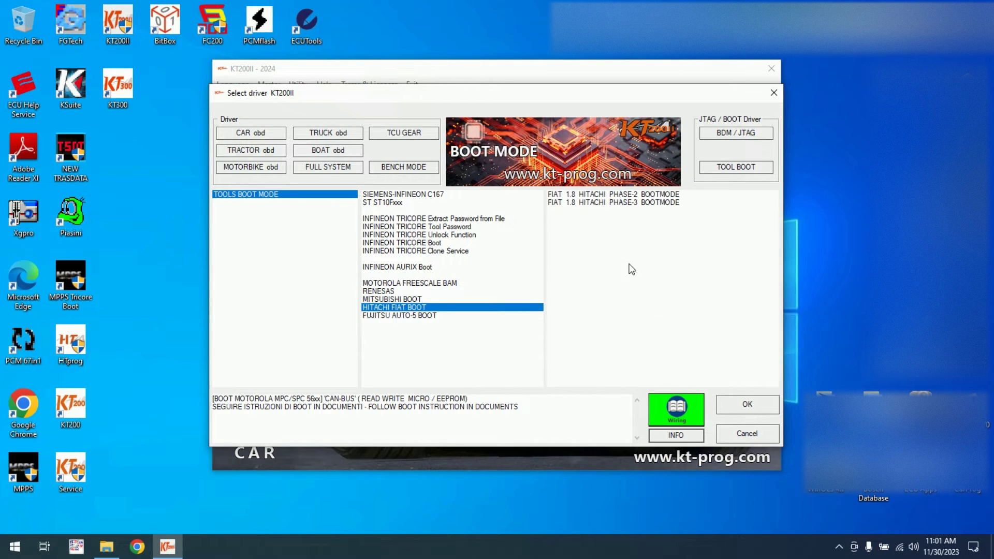
click(456, 316)
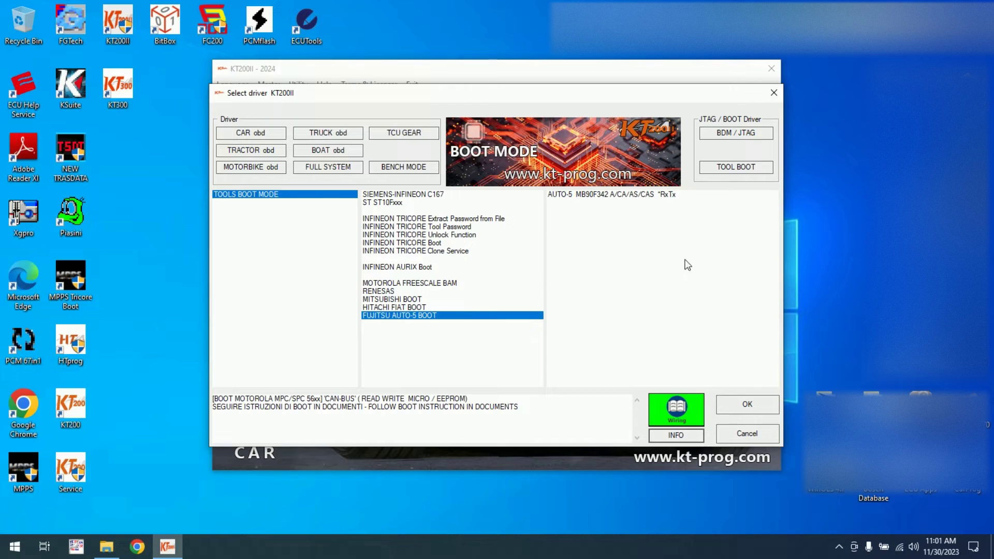
- Switch to BDM/JTAG mode and review its BDM MPC, MC32xxx and HC12 and JTAG Renesas, Freescale Nexus and NEC 76F00xx drivers
click(732, 135)
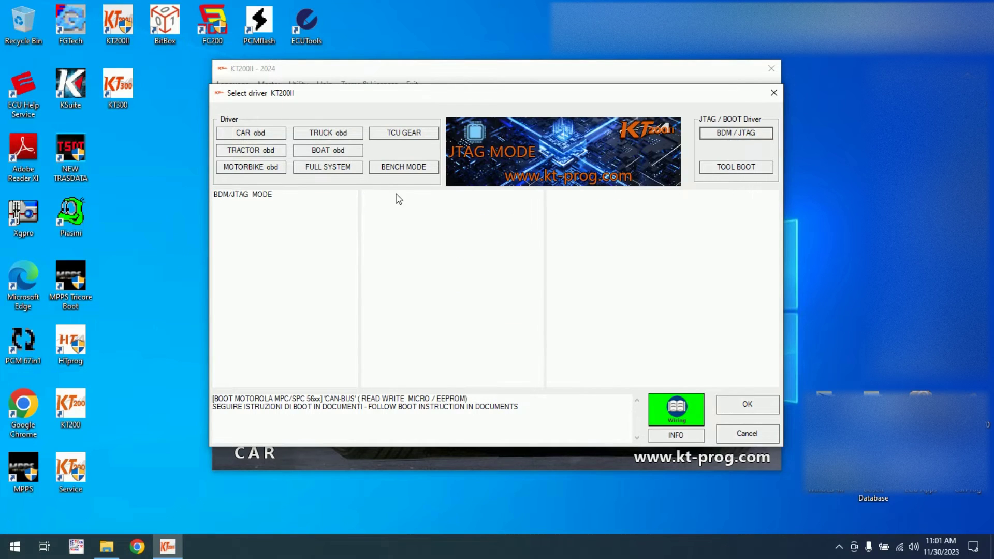
click(269, 196)
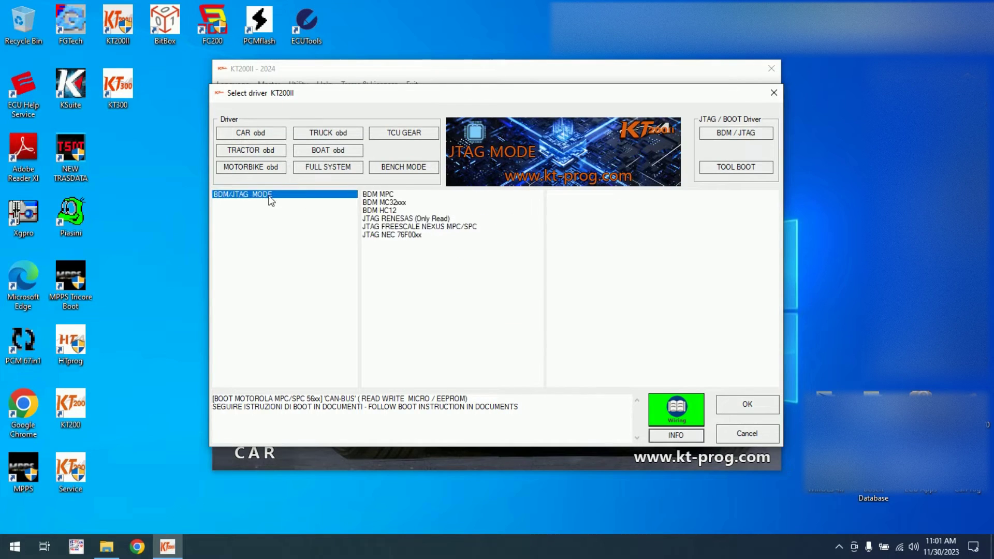
click(395, 196)
click(394, 202)
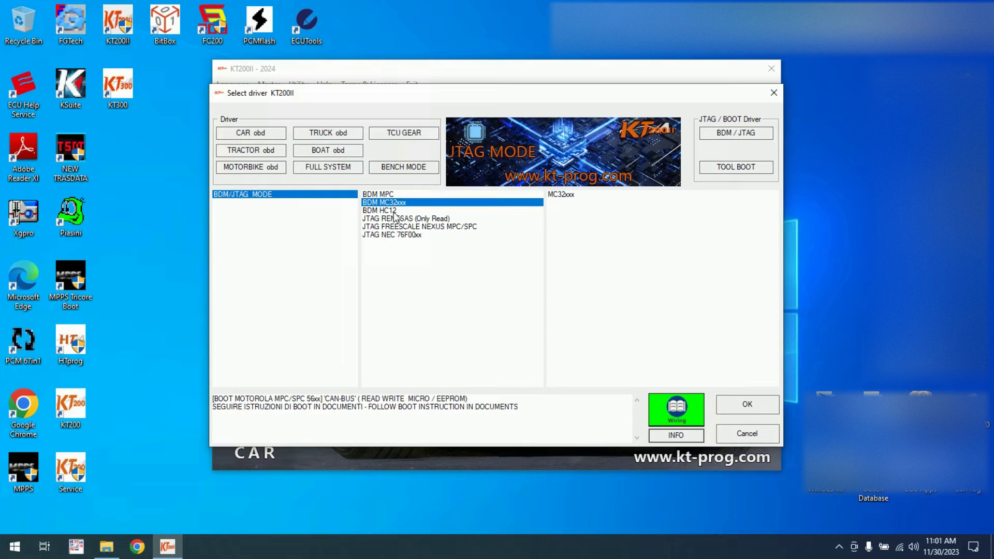
click(395, 211)
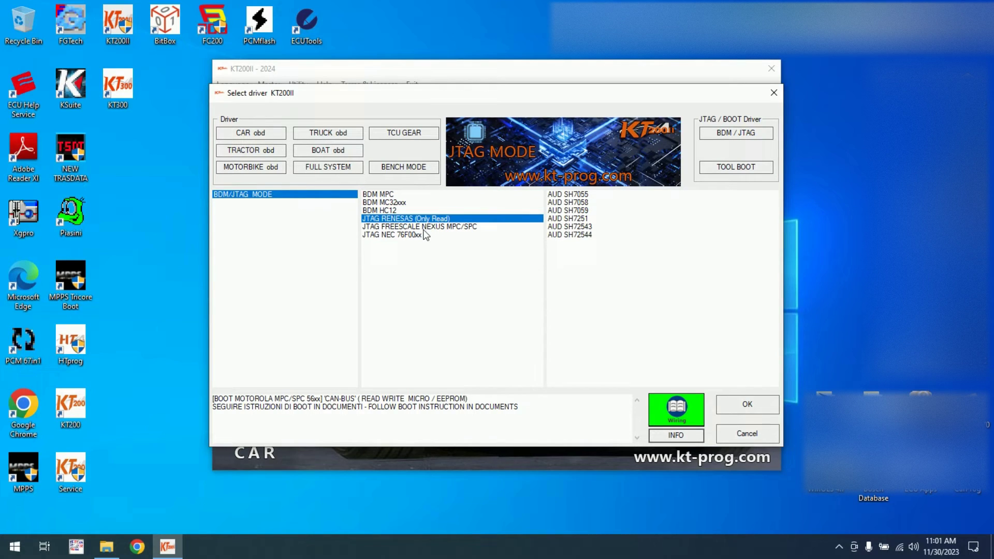
click(423, 228)
click(433, 235)
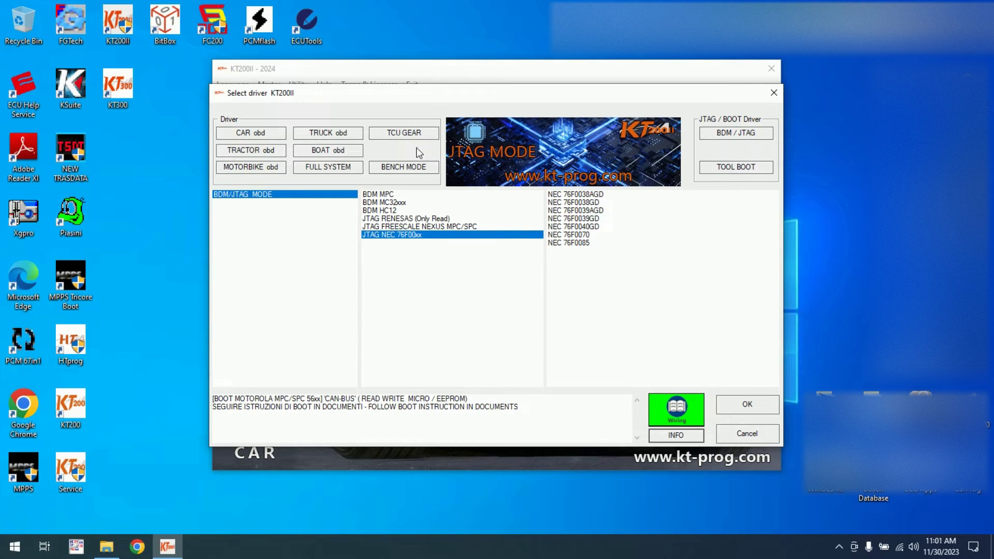
- Switch to bench mode and review its bench box test, Infineon Tricore Clone Service and Extract Password from File tools
click(418, 171)
click(289, 195)
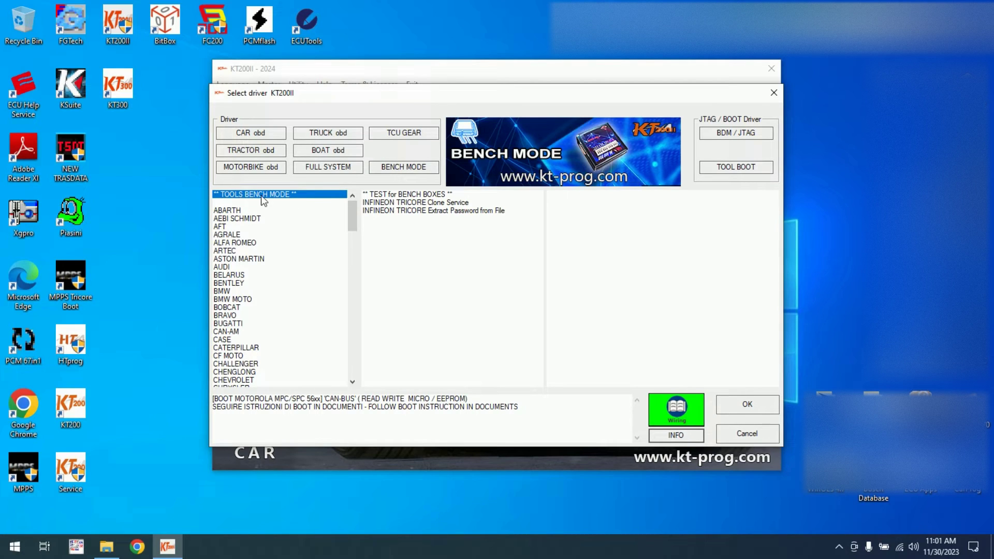
click(396, 195)
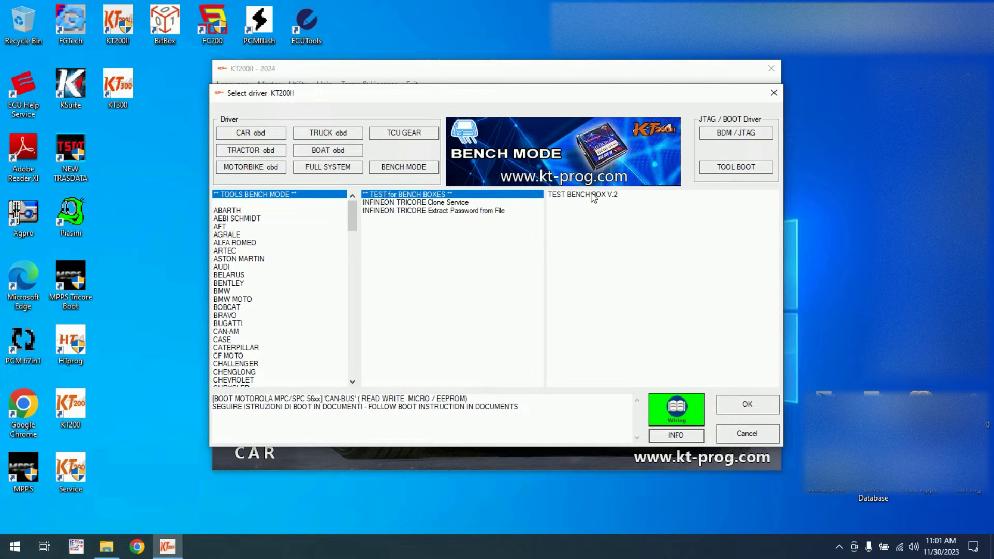
click(481, 203)
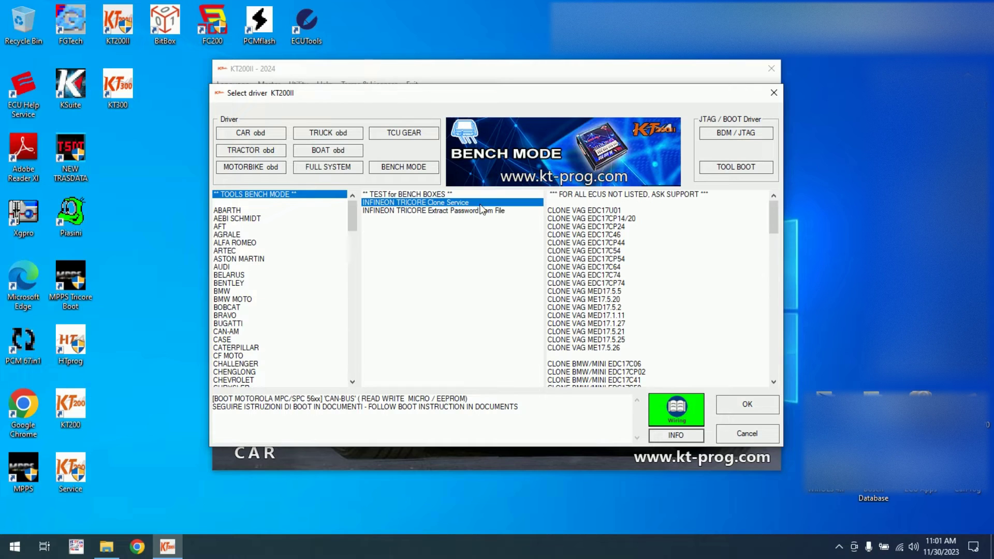
scroll(696, 253, down, 15)
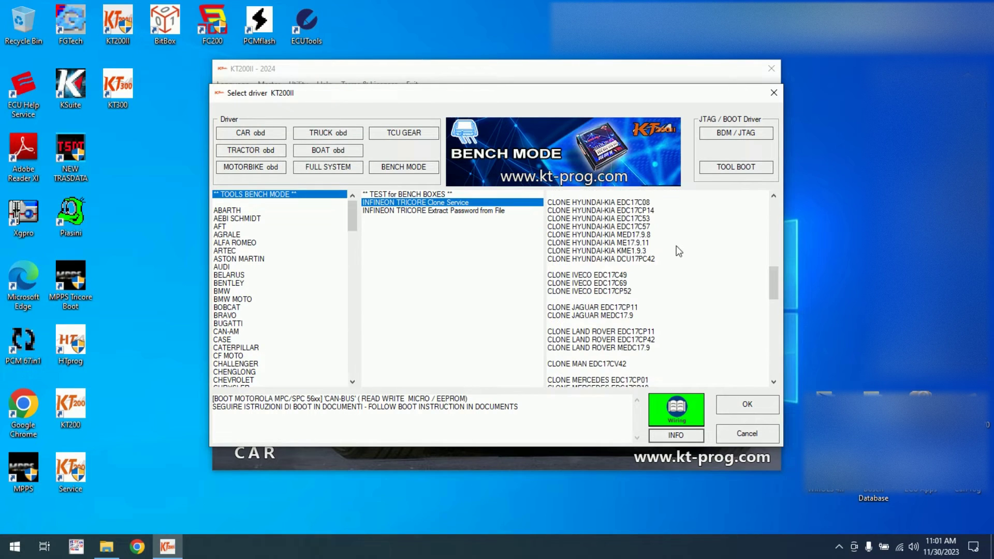
click(464, 211)
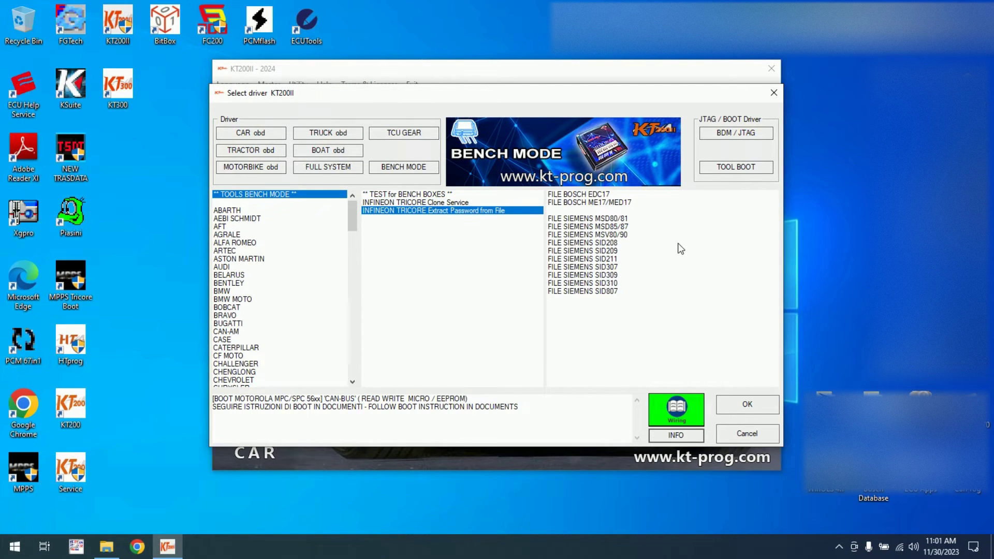
- Review the bench mode ECUs for Volkswagen under SPC 58, SPC 5777 and TC 298 TP
drag(350, 219, 281, 364)
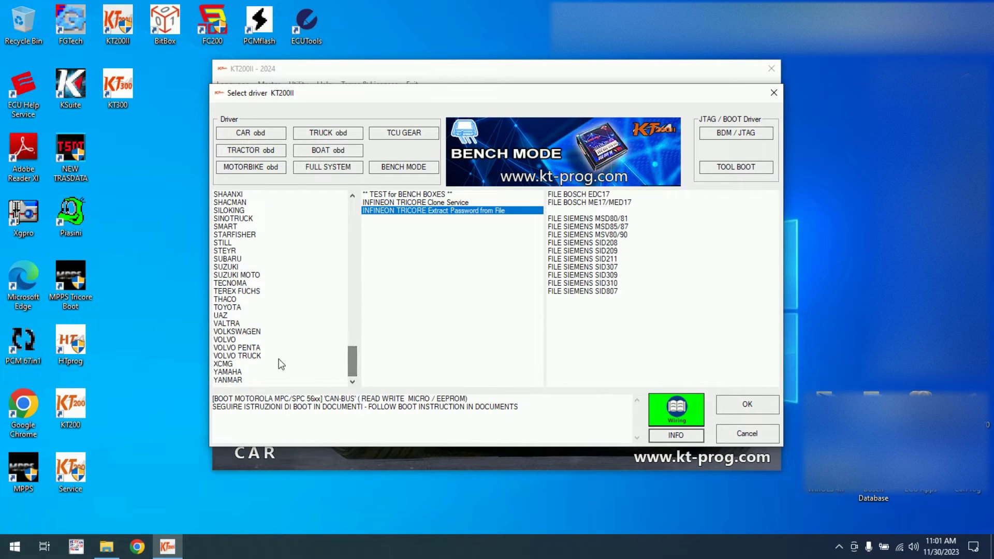
click(254, 331)
click(414, 309)
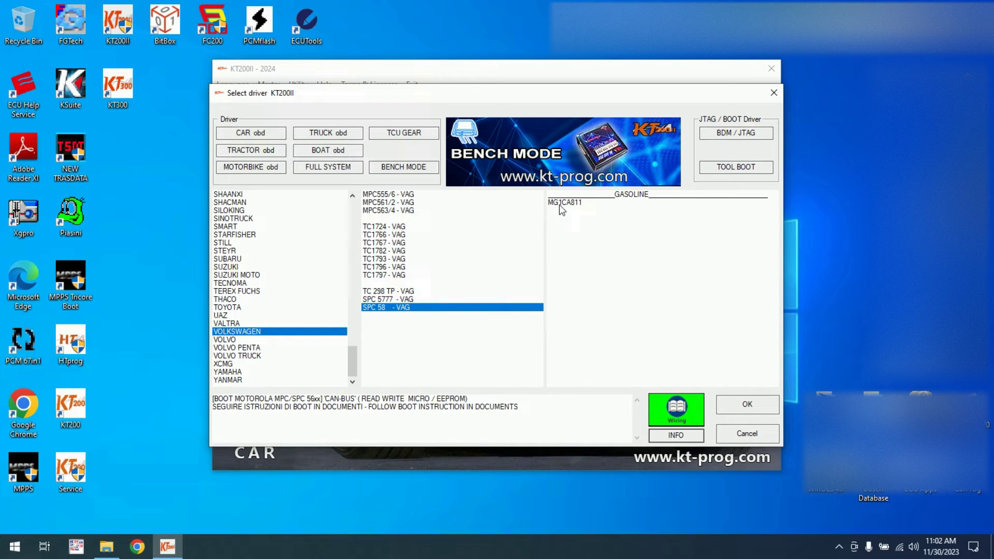
click(435, 300)
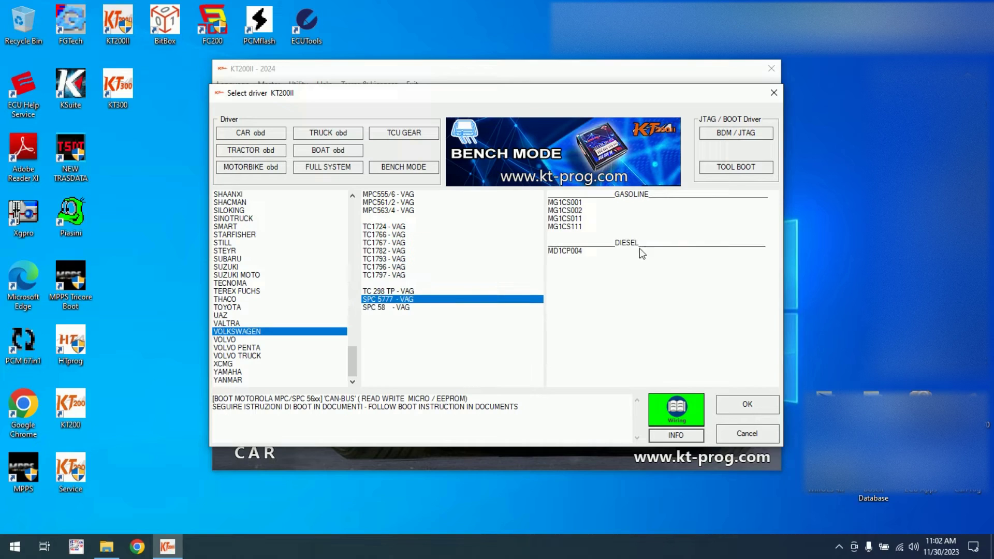
click(438, 291)
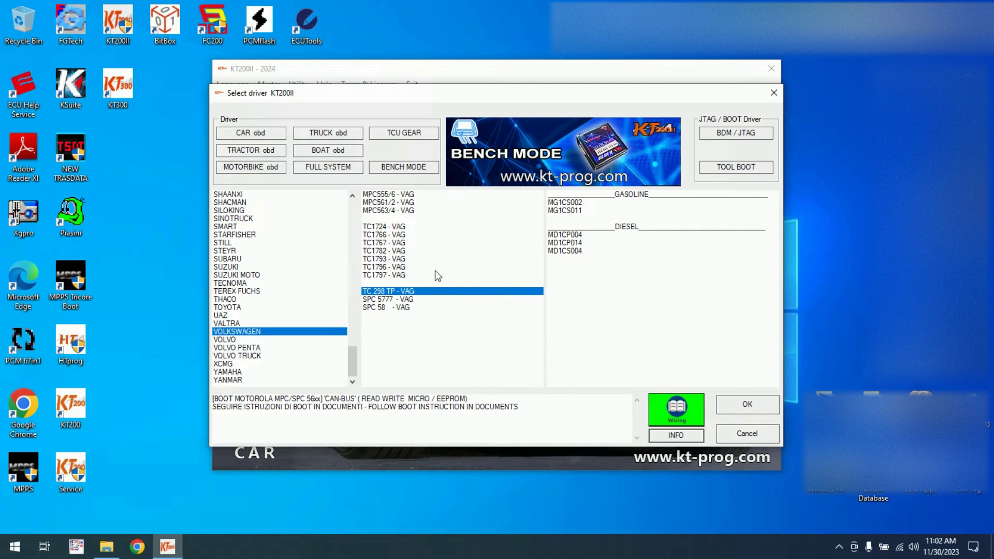
- Review Volkswagen's TC1797, TC1796, TC1793 and TC1782 bench ECUs and show the driver details for SIMOS PCR2.1
click(407, 275)
click(406, 267)
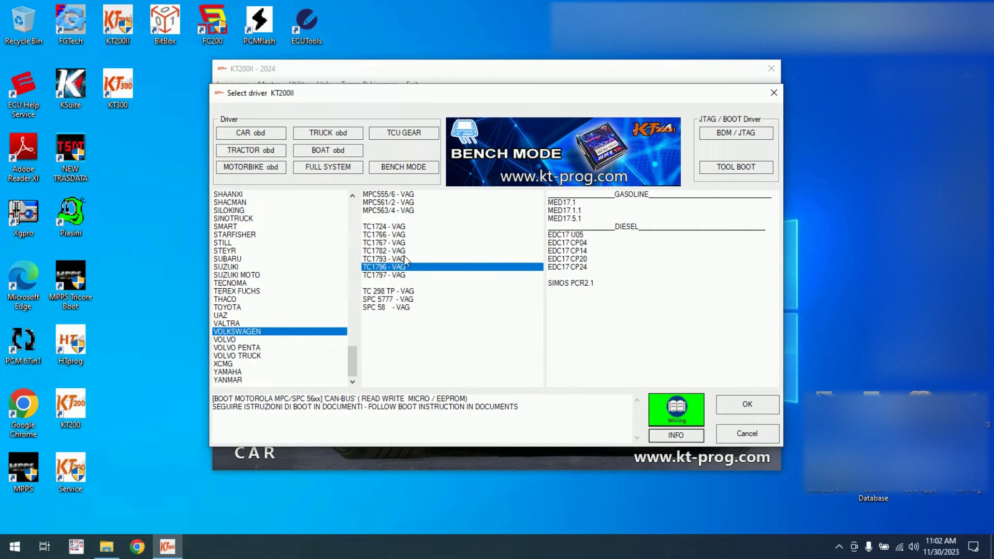
click(407, 259)
click(407, 250)
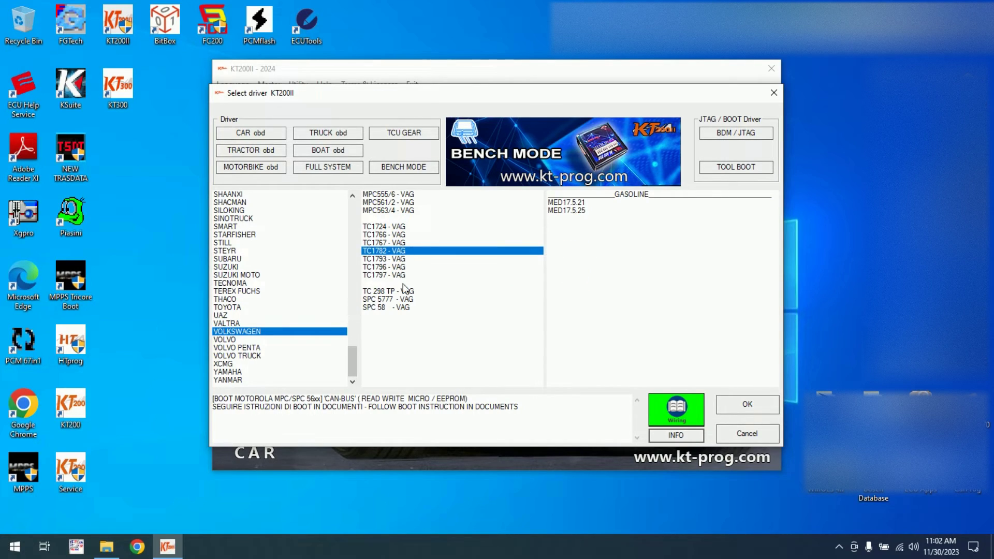
click(532, 275)
click(425, 267)
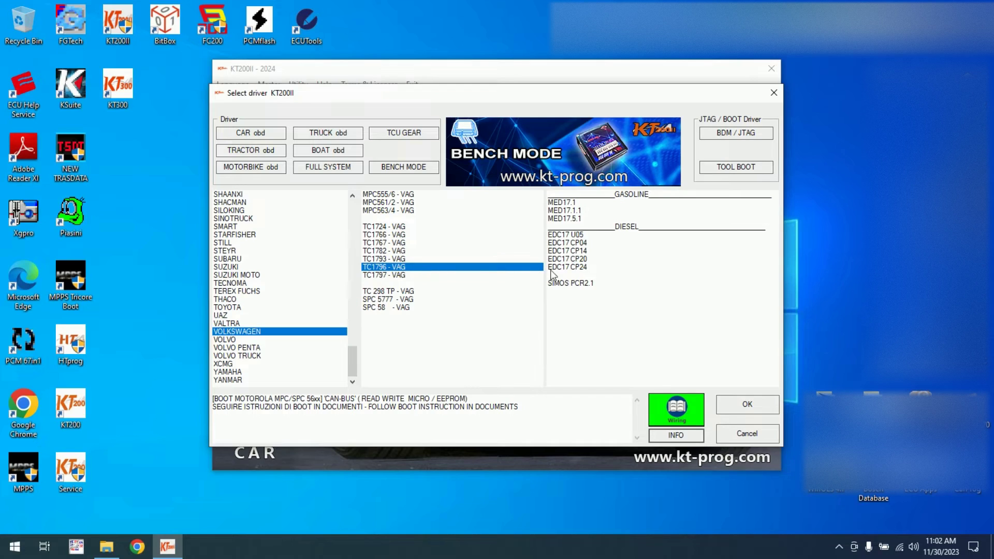
click(569, 283)
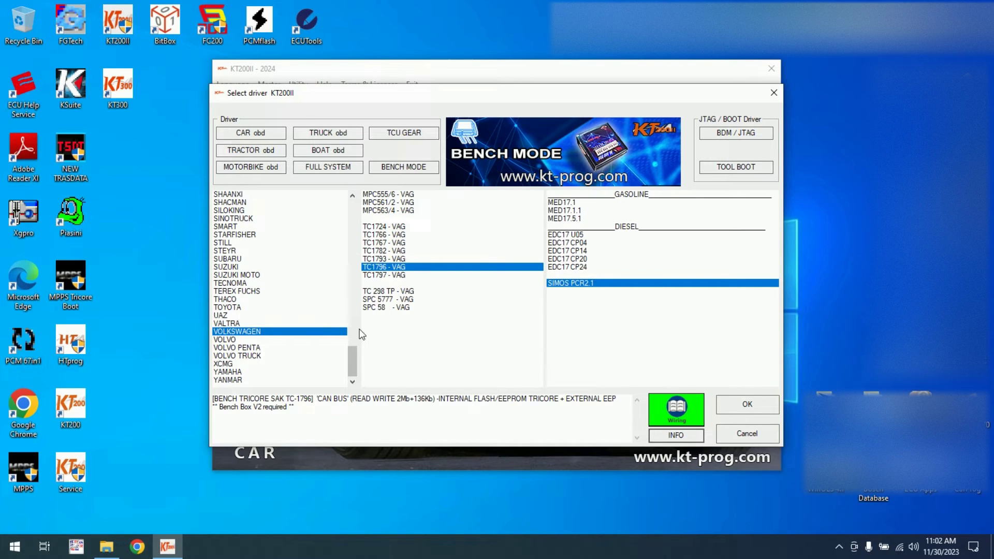
- Browse other bench mode brands and review the Opel ECUs under SPC 58, TC 298 TP and TC1766
click(271, 291)
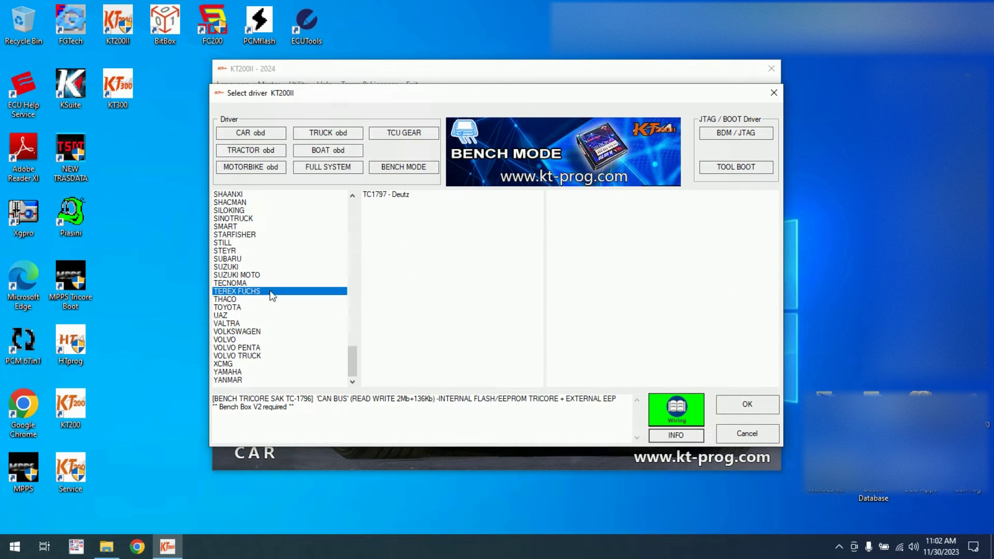
scroll(310, 285, up, 7)
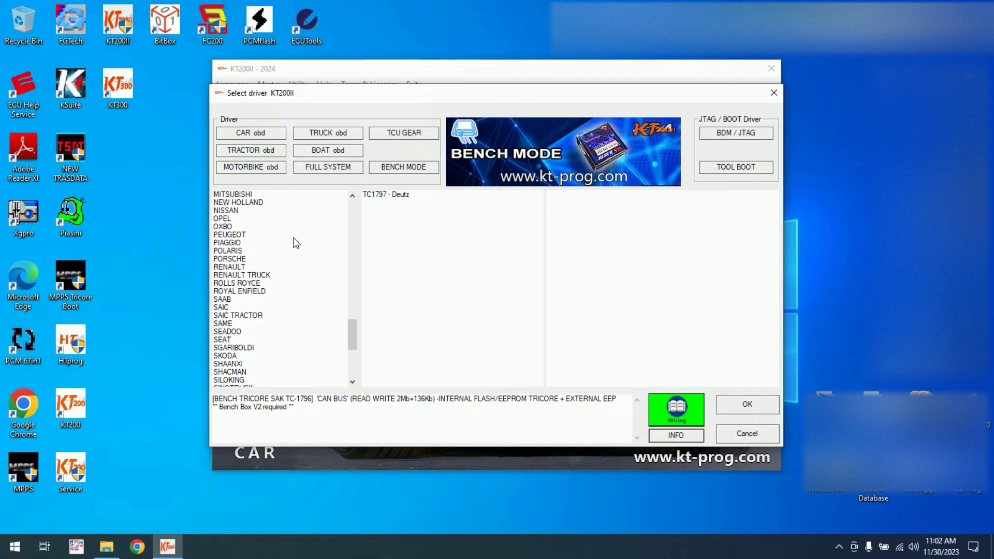
click(263, 226)
click(261, 220)
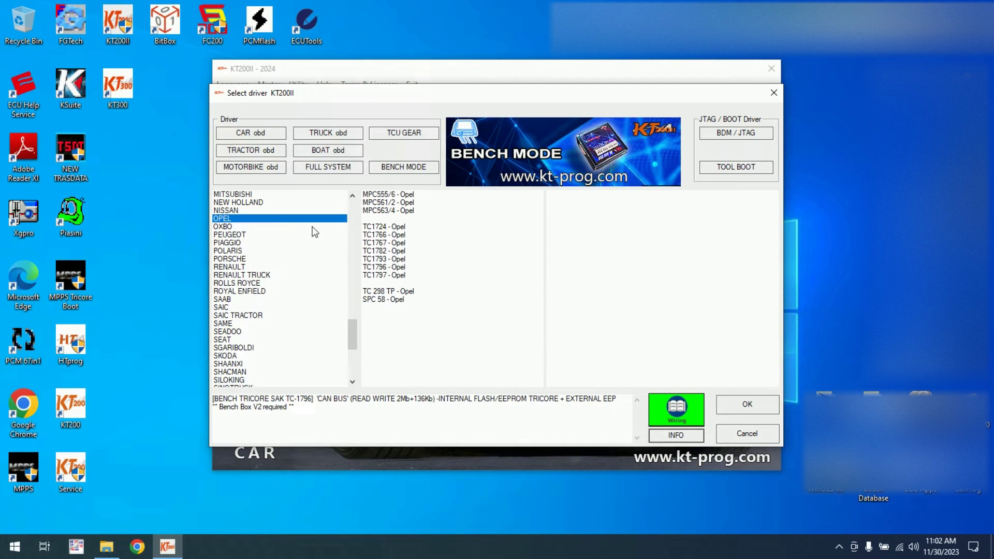
click(401, 300)
click(404, 291)
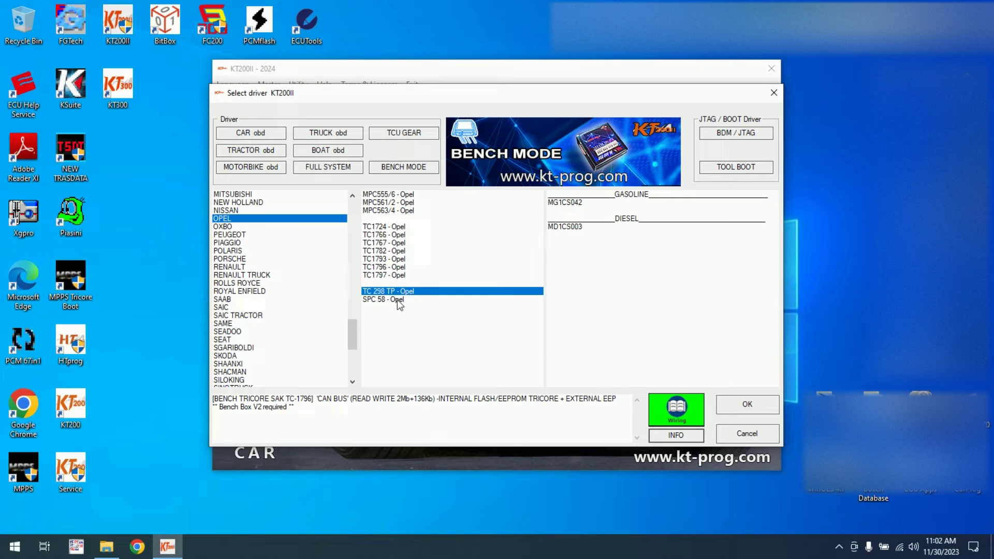
click(393, 235)
scroll(308, 228, up, 1)
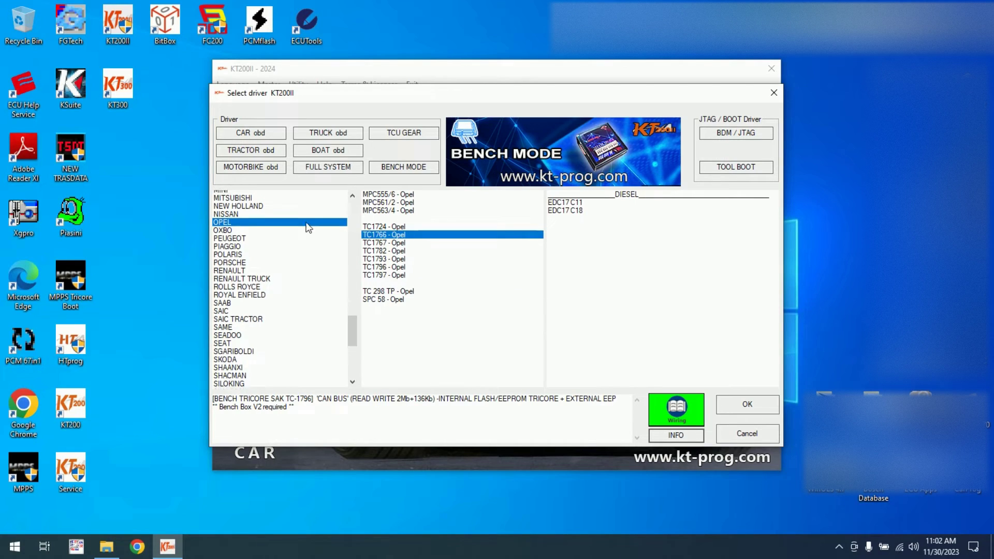
scroll(308, 228, up, 5)
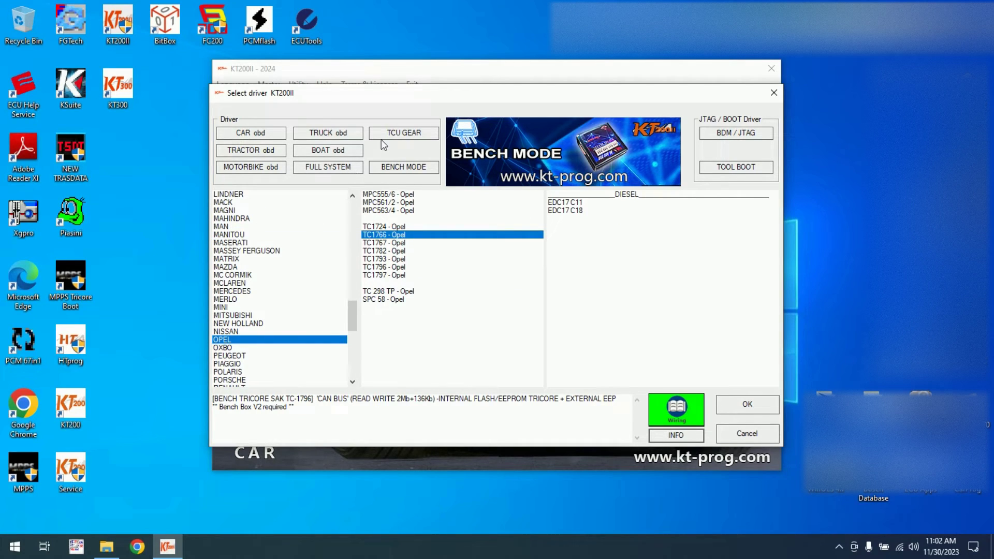
- Switch to the TCU gearbox drivers and review the Volkswagen Caravelle entry
click(397, 134)
scroll(319, 243, down, 7)
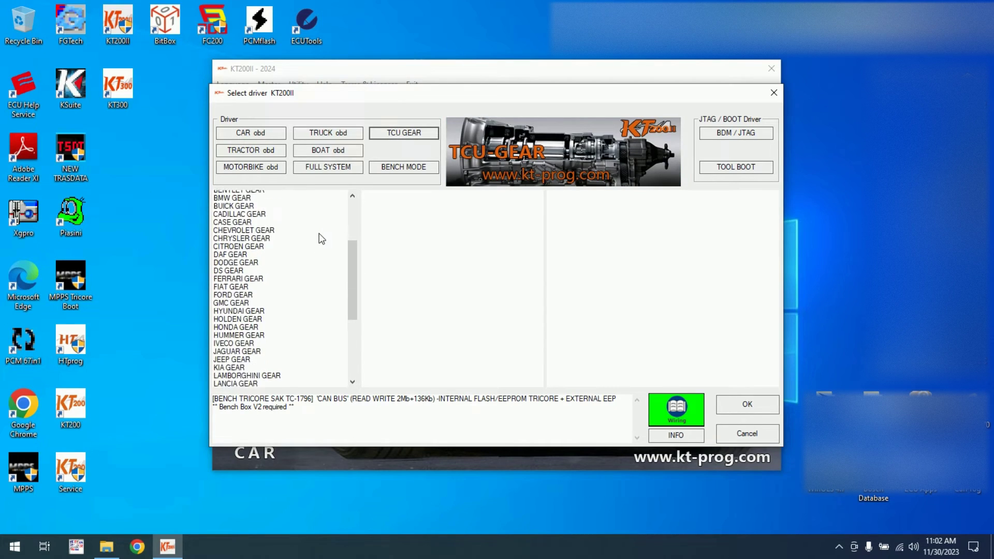
scroll(308, 356, down, 3)
click(275, 381)
click(281, 373)
click(497, 243)
- Review the gearbox drivers for further Volkswagen models, including Tiguan, Touran, Transporter, Touareg and Teramont
scroll(444, 297, down, 2)
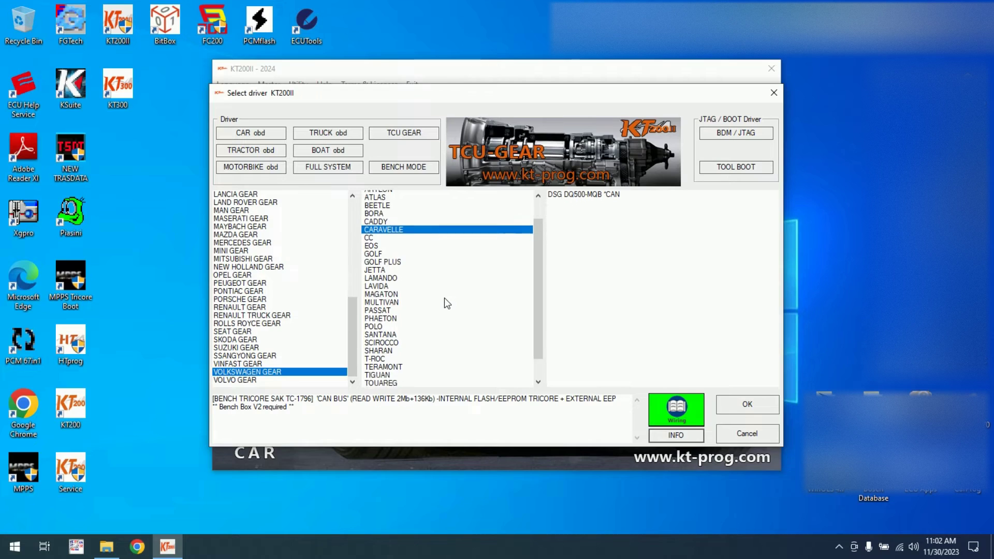
click(444, 299)
click(443, 316)
click(437, 340)
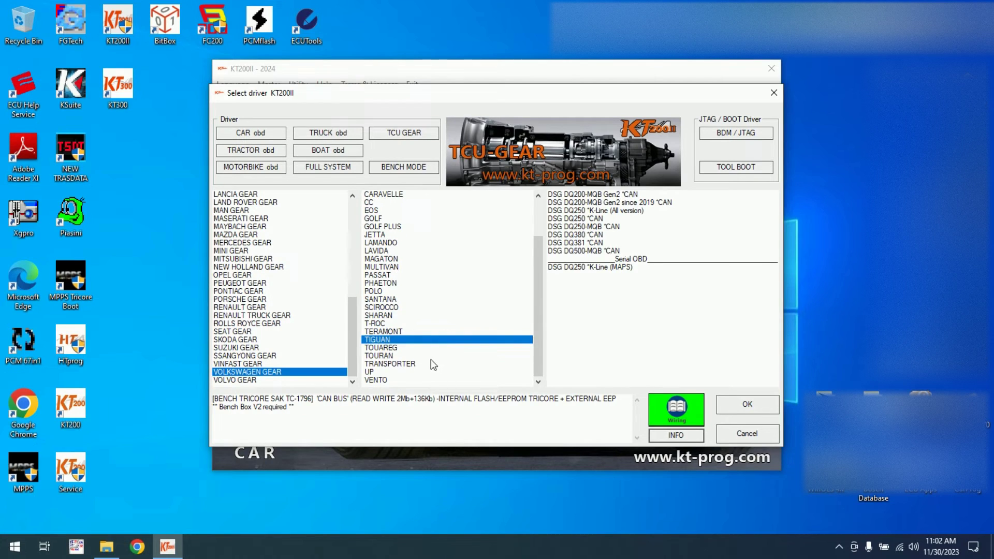
click(406, 356)
click(406, 363)
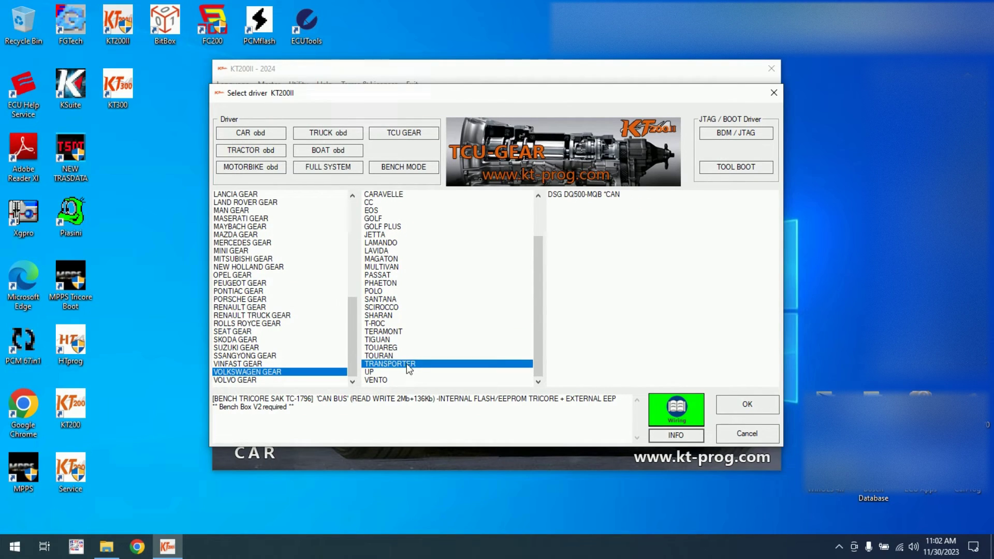
click(405, 348)
click(403, 332)
- Find BMW among the gearbox brands and review the drivers for several of its first listed models
scroll(310, 238, up, 7)
scroll(282, 236, up, 3)
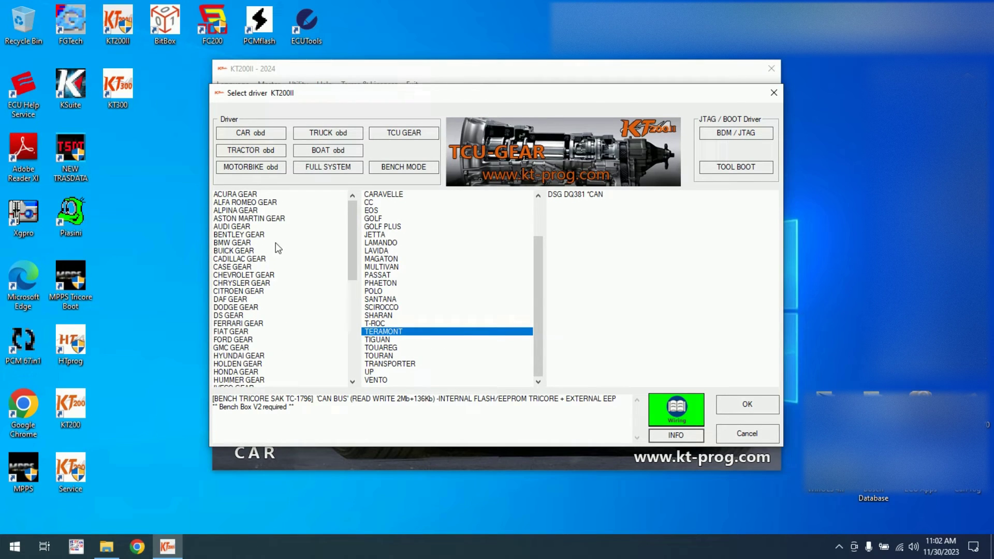
scroll(287, 290, down, 1)
scroll(289, 277, down, 1)
scroll(279, 249, up, 3)
click(245, 243)
click(430, 235)
click(429, 299)
click(430, 291)
click(419, 317)
click(427, 331)
- Review the BMW gearbox drivers for X series models, including X4 (F26), X6M (F86) and X5M (F85)
scroll(459, 330, down, 1)
scroll(459, 330, down, 1)
click(442, 332)
click(443, 357)
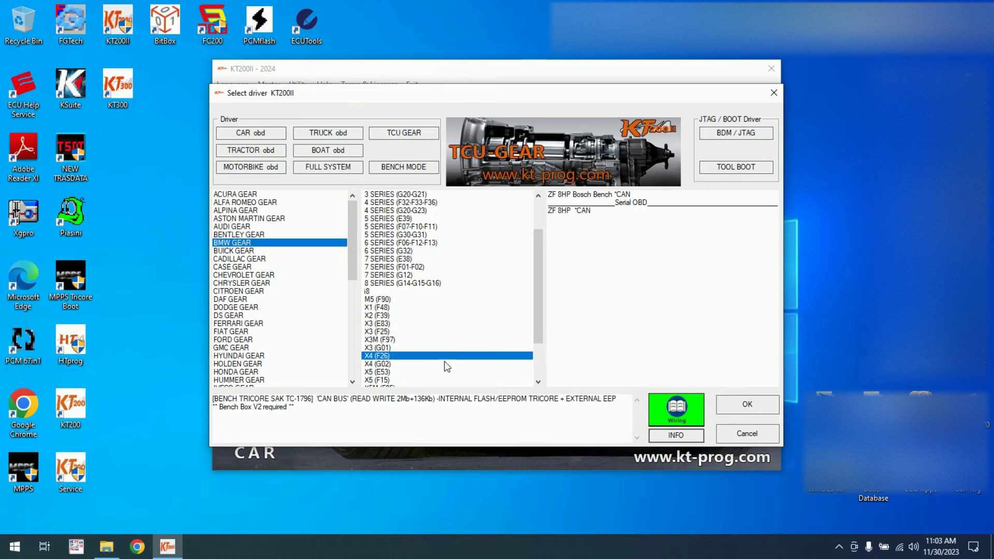
scroll(444, 357, down, 3)
click(463, 356)
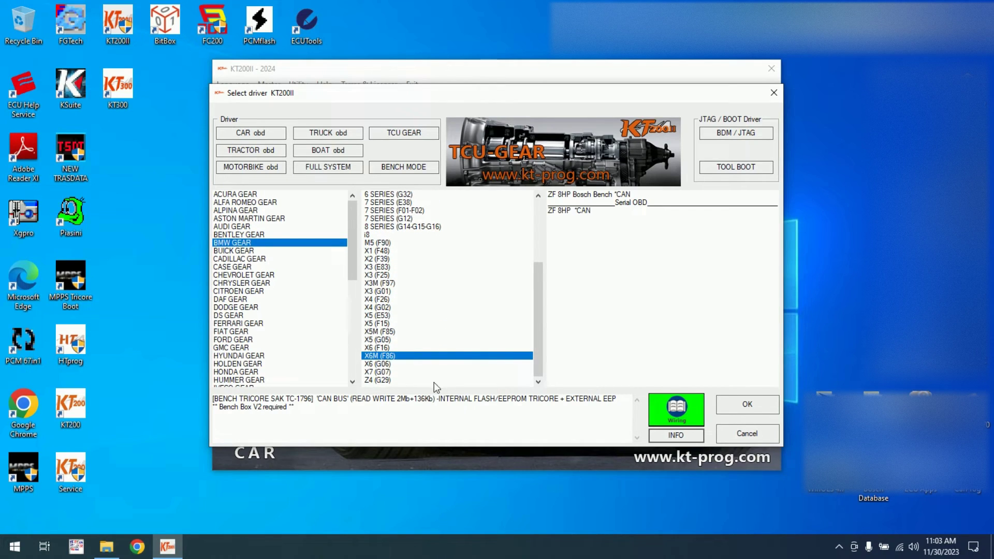
click(413, 332)
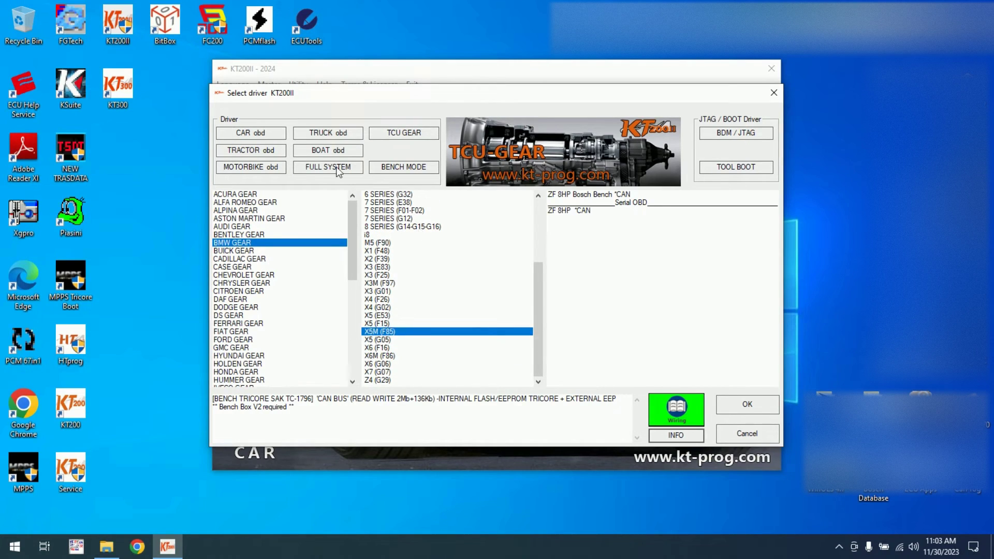
- Switch to the motorbike OBD drivers and review the Aprilia Atlantic and RS4 entries
click(251, 168)
click(228, 195)
click(384, 211)
click(383, 235)
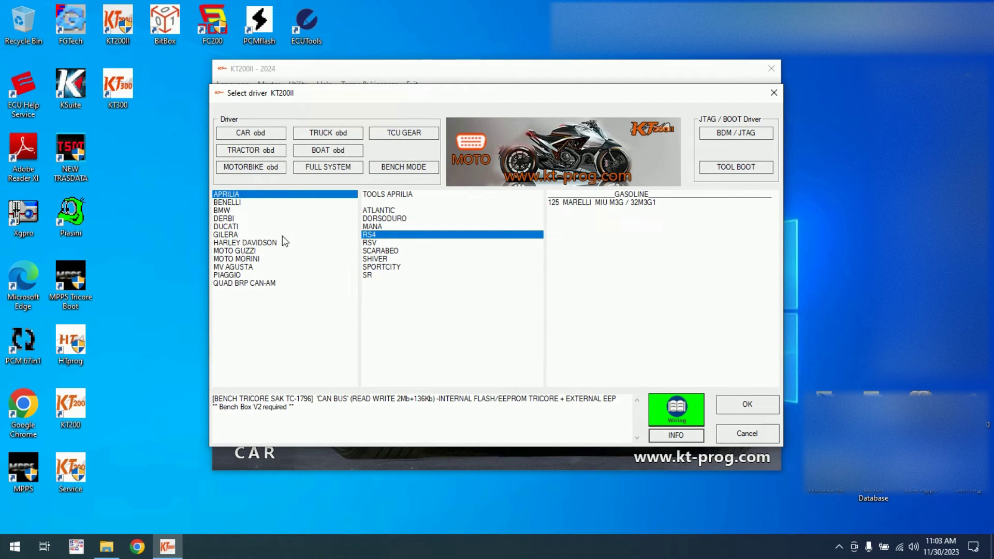
- Review the BMW K 1300 and S 1000 motorbike drivers and the models listed for Derbi, Gilera and Moto Morini
click(271, 219)
click(268, 211)
click(383, 211)
click(387, 227)
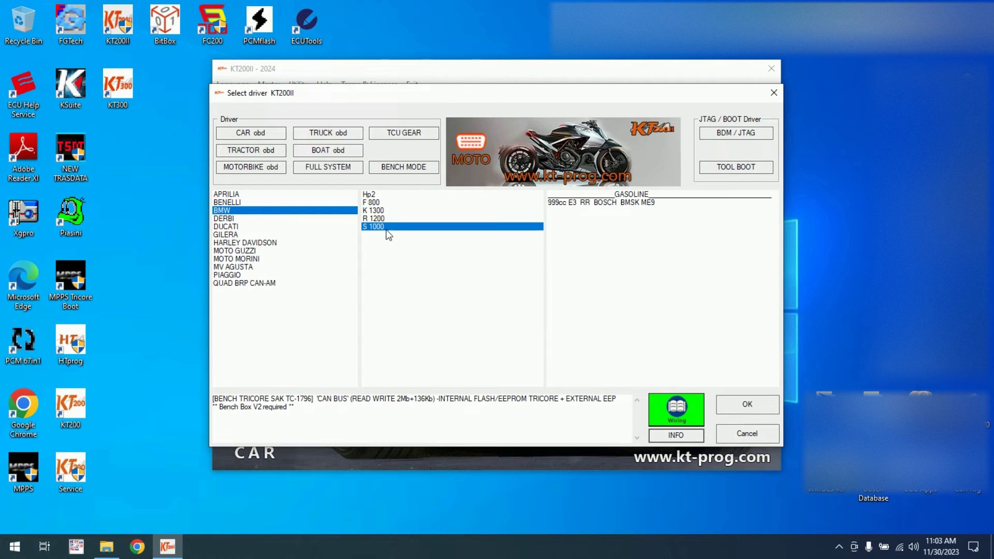
click(279, 235)
click(277, 258)
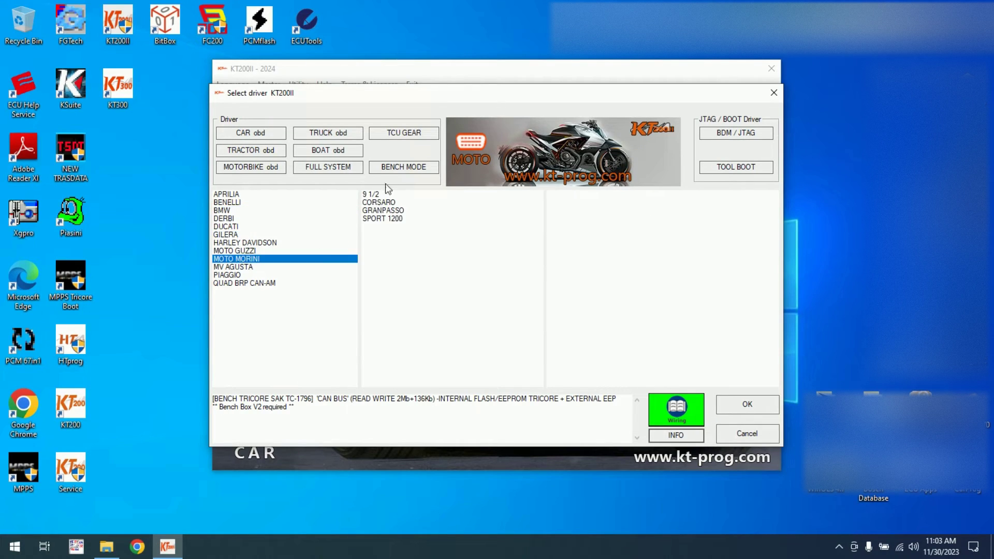
- Switch to the boat OBD drivers and review the Iveco AIFO Marine and Volvo Penta Marine entries
click(333, 151)
click(311, 195)
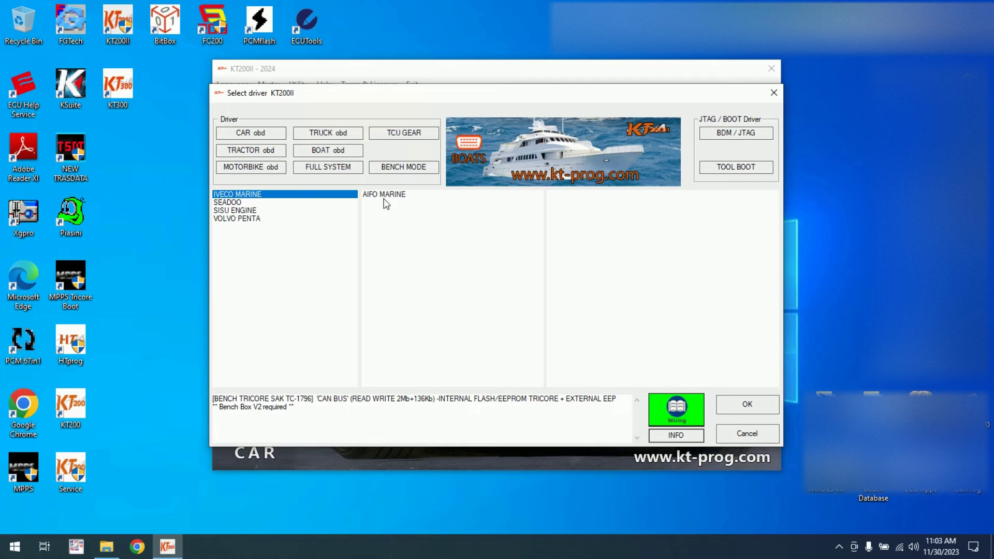
click(410, 196)
click(560, 207)
click(274, 219)
click(391, 196)
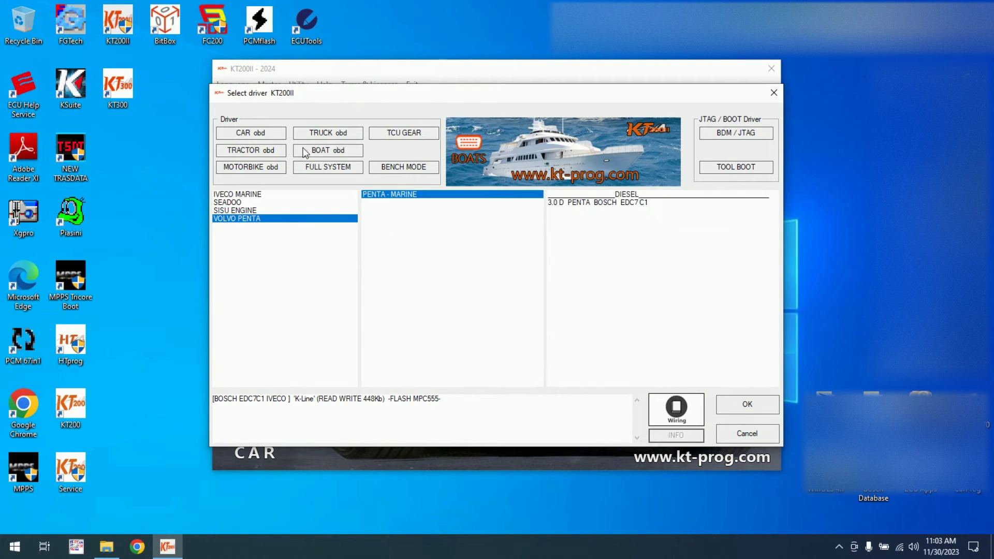
- Switch to the truck OBD drivers and review Volvo FM13 and FM10 and the King Long XMQ 6129 bus
click(313, 133)
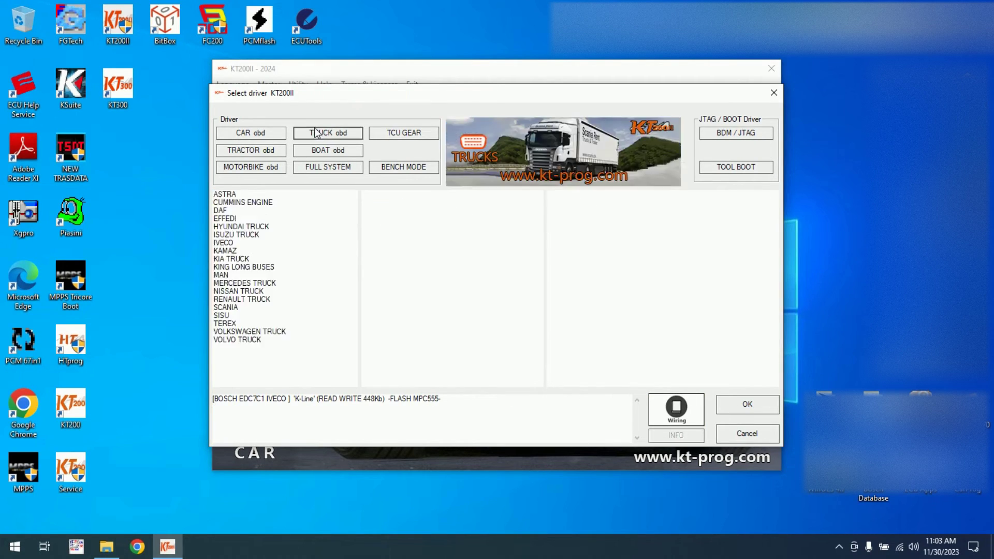
click(263, 340)
click(382, 251)
click(392, 228)
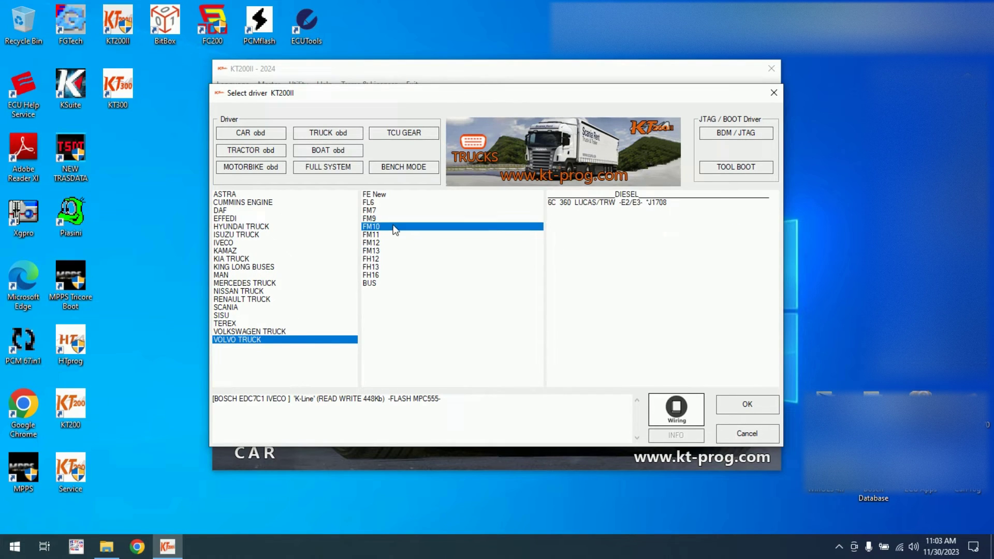
click(244, 267)
click(403, 212)
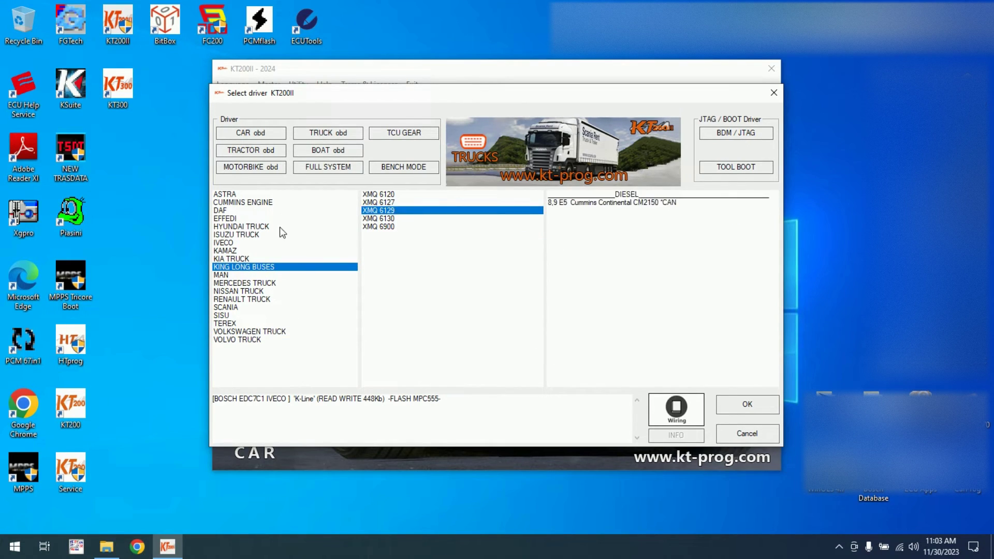
- Review the DAF truck drivers for models including Bus VDL Futura, LF 55, XF 106 and CF 55
click(251, 210)
click(390, 210)
click(395, 226)
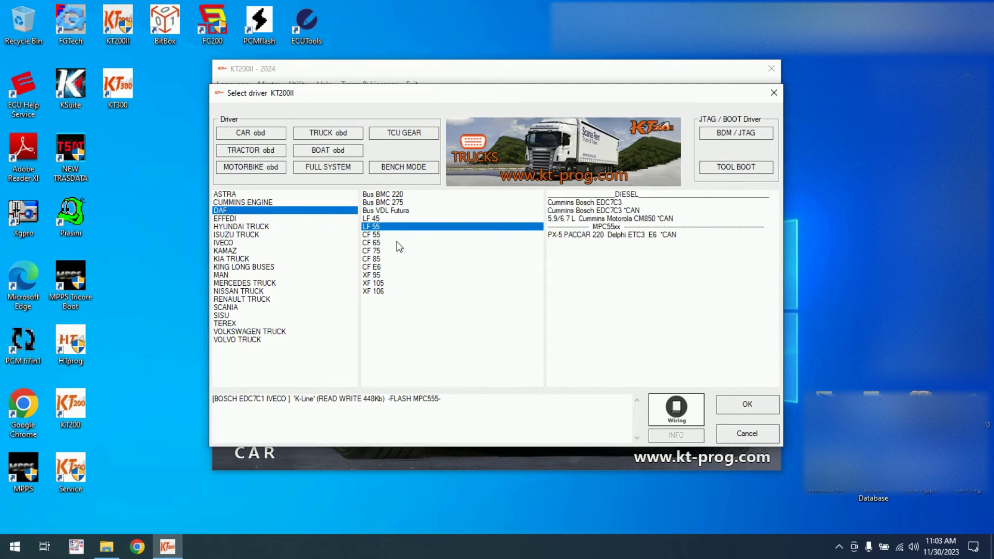
click(400, 267)
click(395, 284)
click(397, 292)
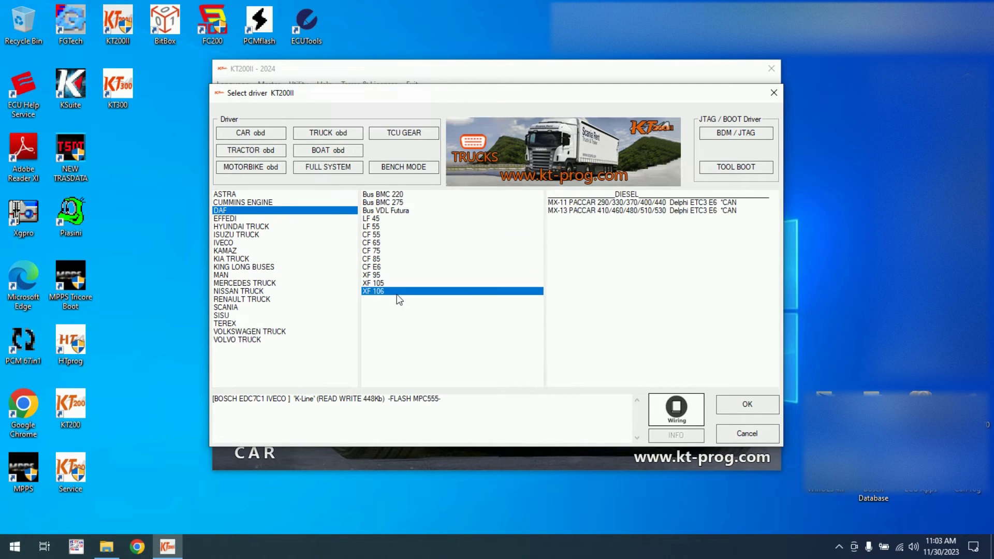
click(405, 260)
click(401, 234)
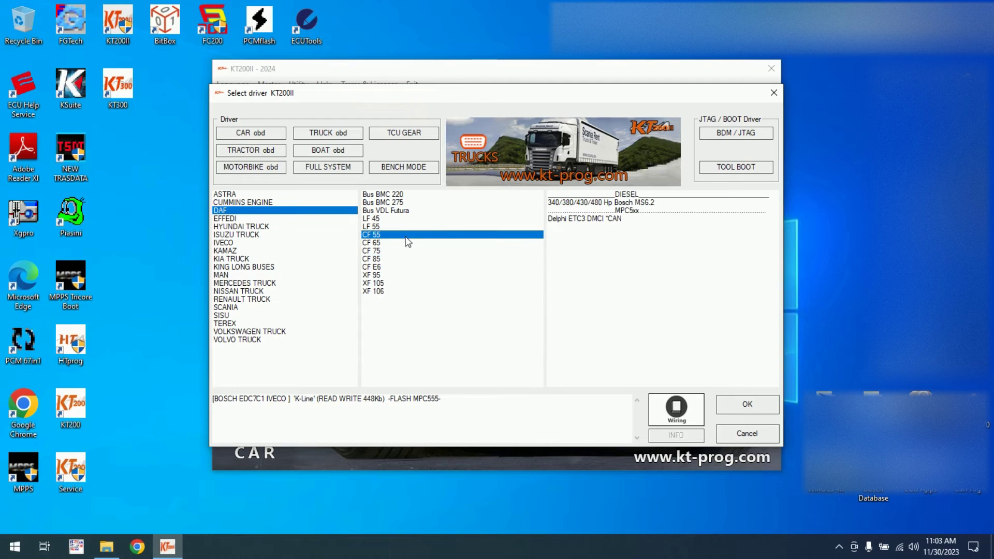
- Switch to the car OBD drivers and view the Volkswagen Polo -6C1- 1.8 GTI 190CV SIMOS 18.1/18.2 driver details
click(279, 136)
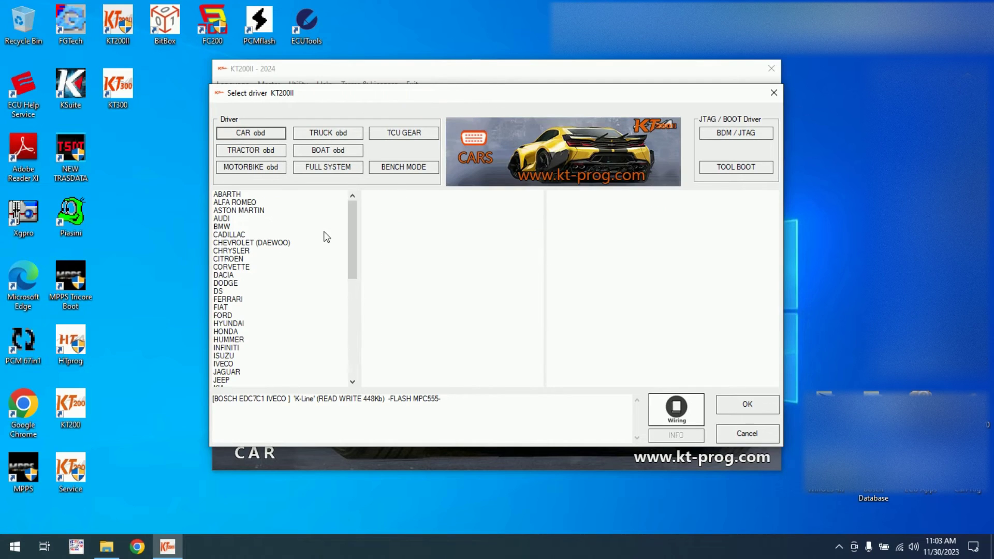
scroll(327, 230, down, 9)
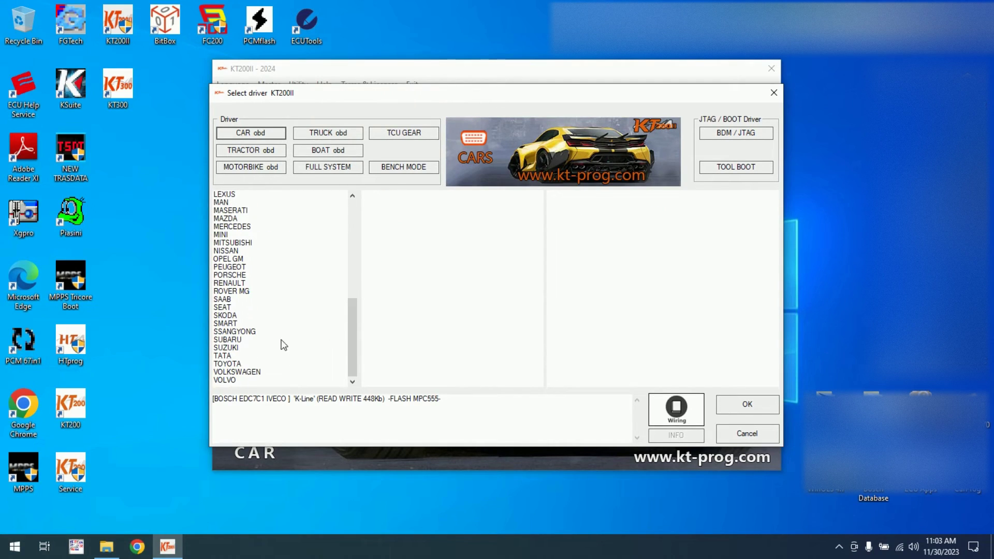
click(279, 371)
scroll(466, 294, down, 8)
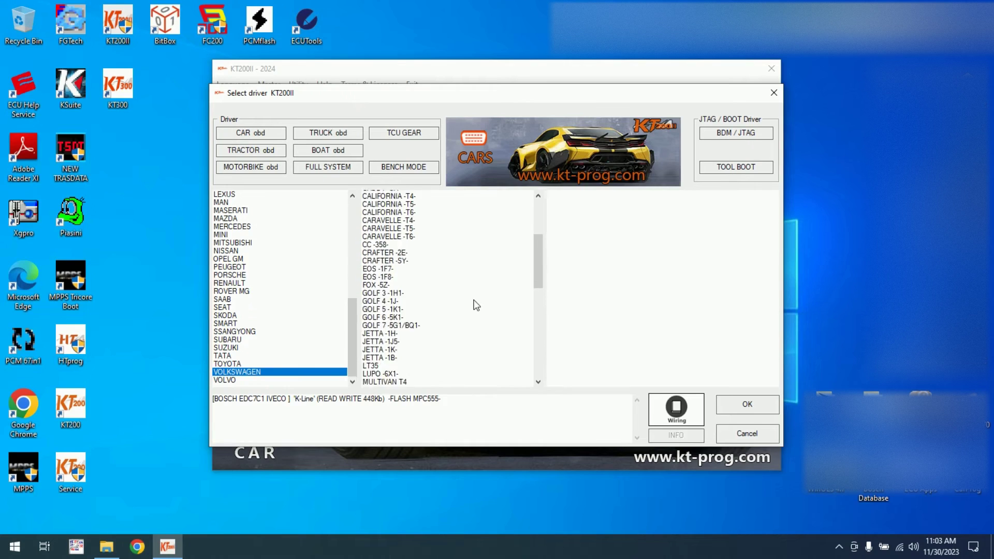
scroll(515, 315, down, 6)
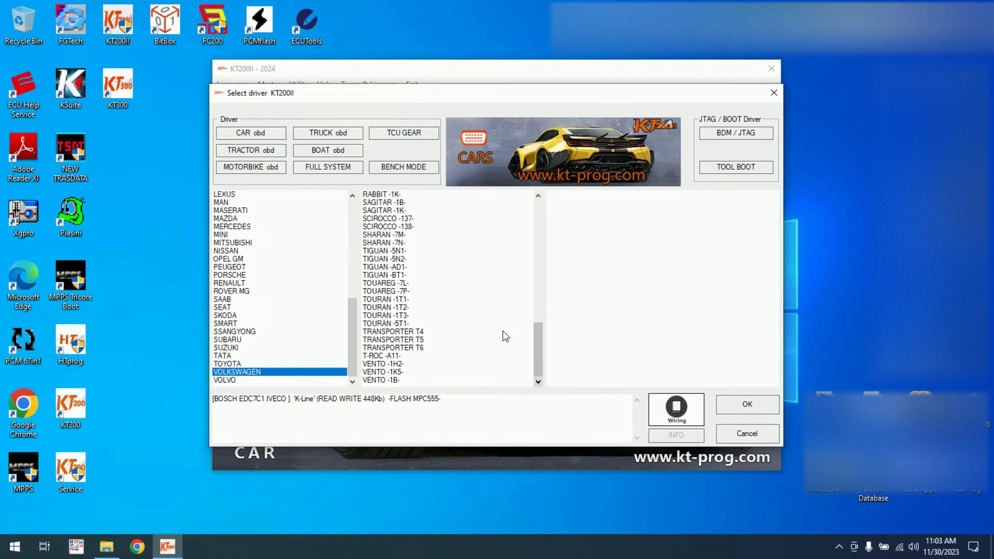
scroll(506, 337, up, 4)
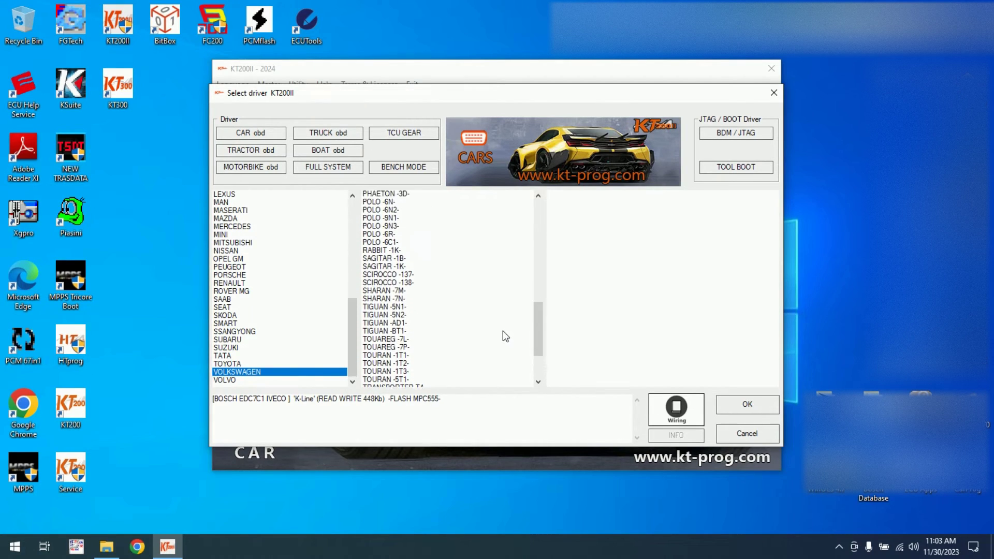
click(388, 260)
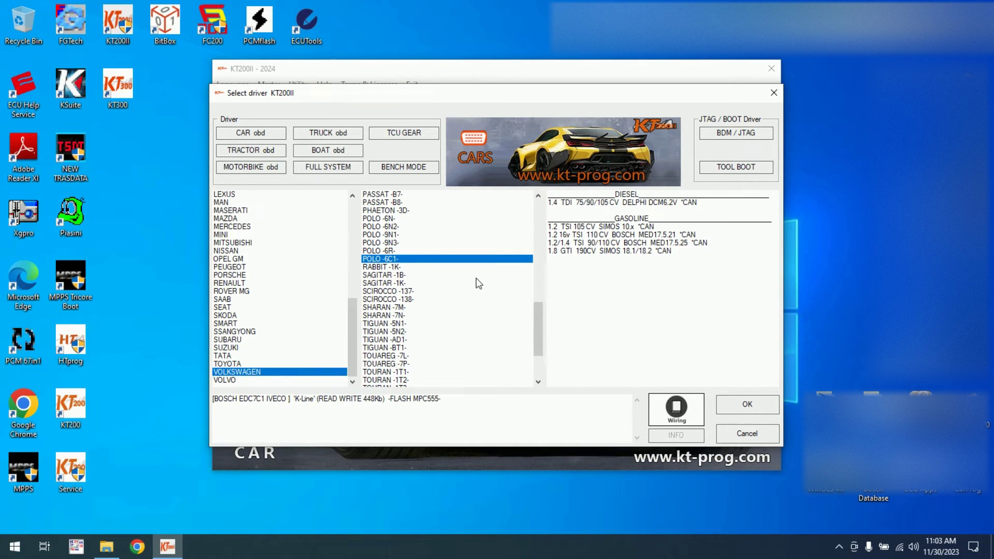
click(587, 250)
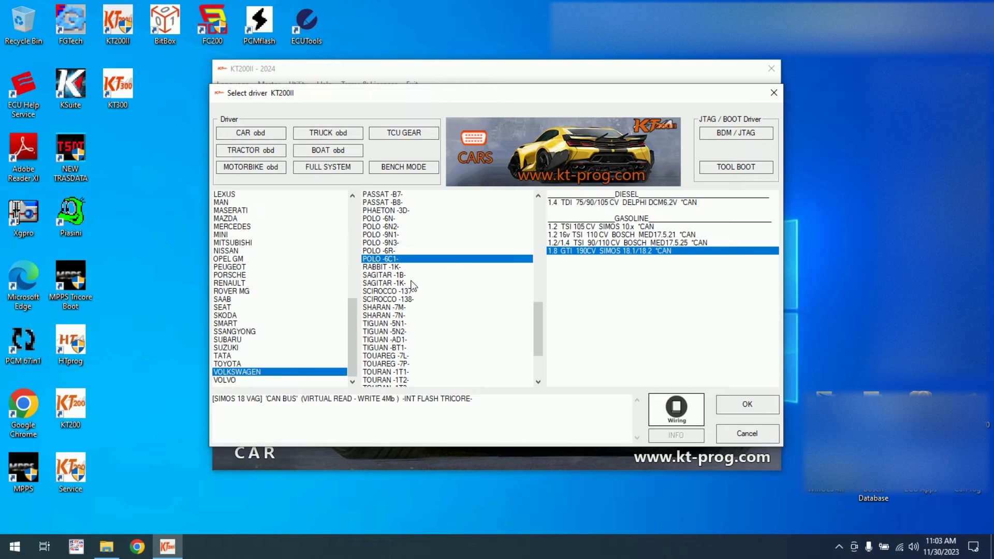
- Review the Volkswagen drivers for Touran -5T1-, Transporter T6, T-Roc -A11- and Vento -1B-
scroll(417, 290, down, 1)
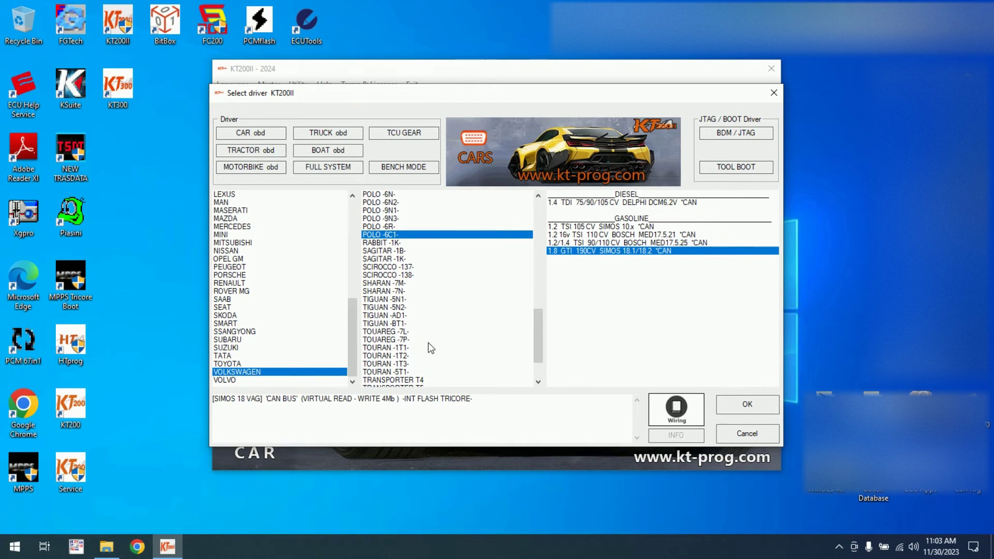
scroll(422, 353, down, 1)
click(423, 346)
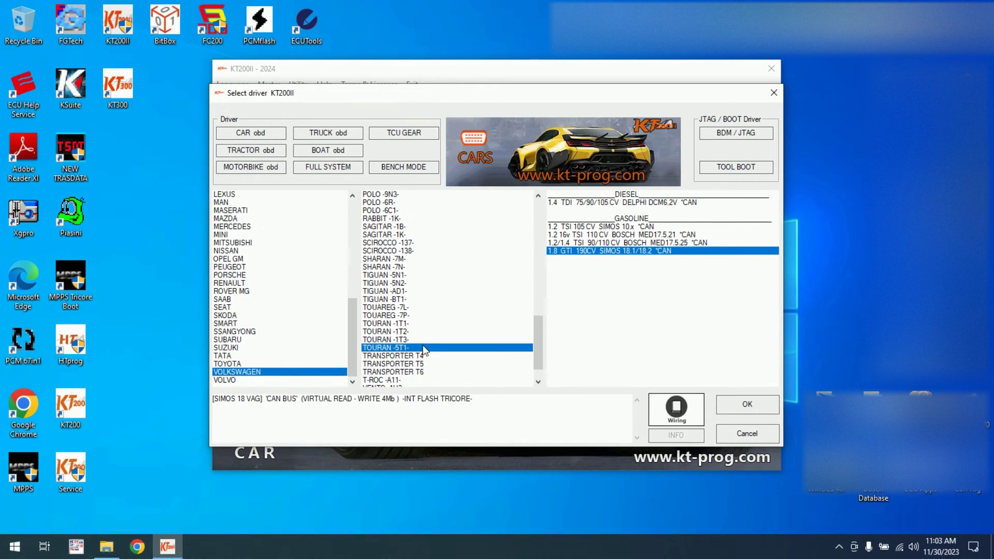
scroll(440, 353, down, 1)
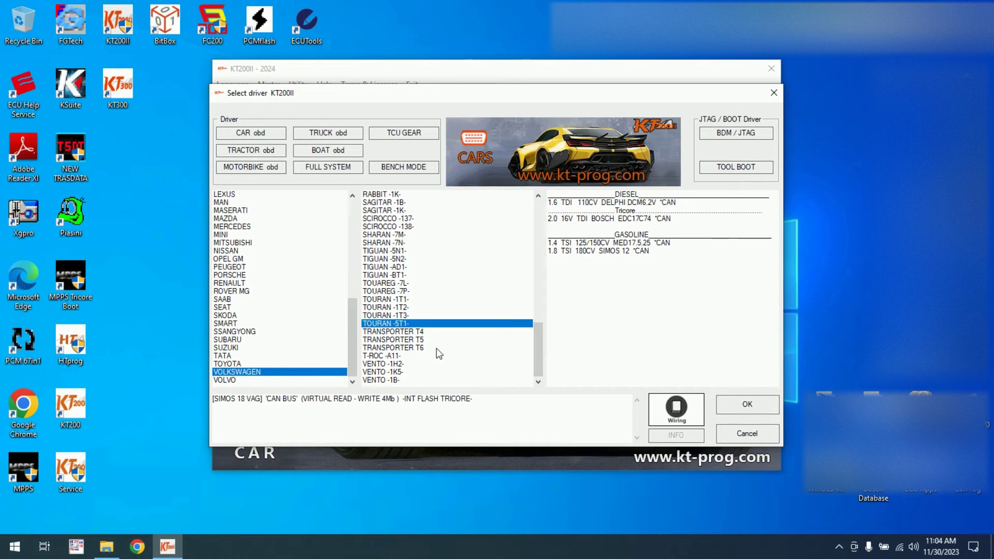
click(435, 348)
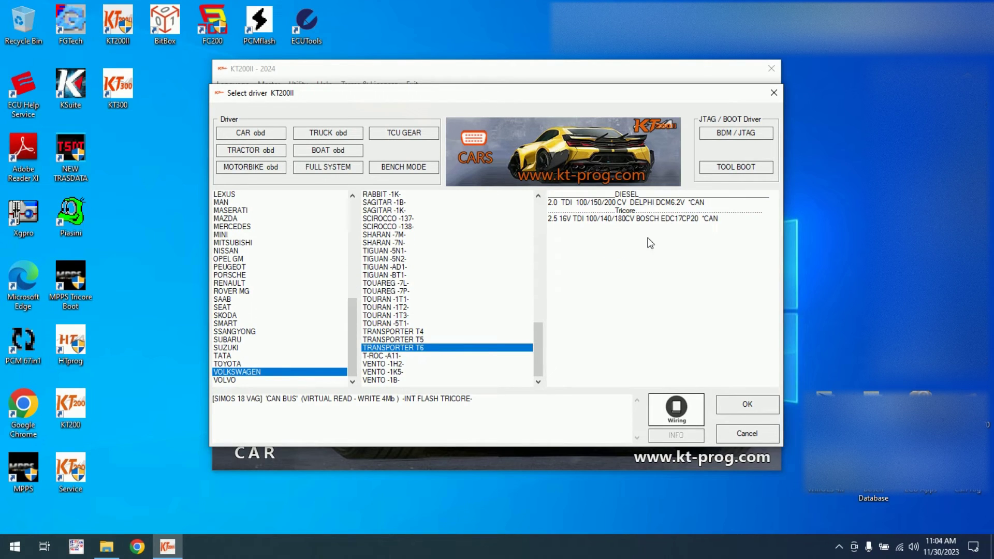
click(426, 357)
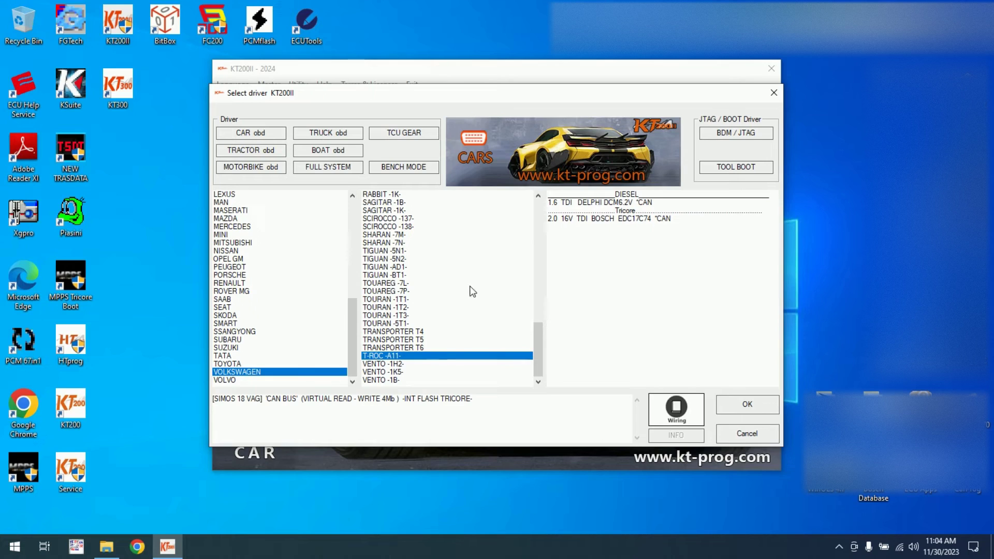
click(413, 363)
click(411, 381)
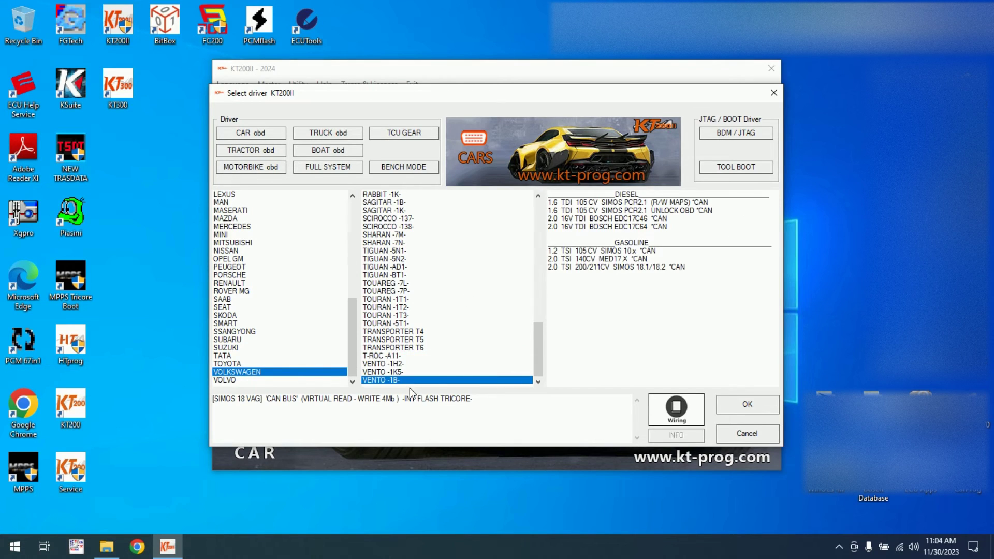
- Review the Alfa Romeo car OBD drivers for Stelvio Q4 and Spider
scroll(460, 290, up, 3)
scroll(297, 273, up, 1)
scroll(305, 262, up, 8)
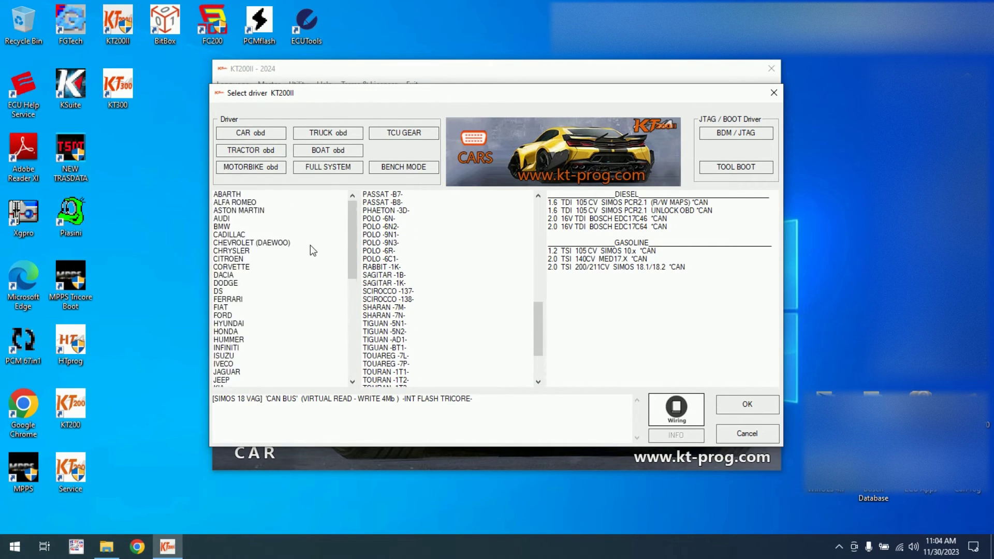
click(266, 204)
click(419, 325)
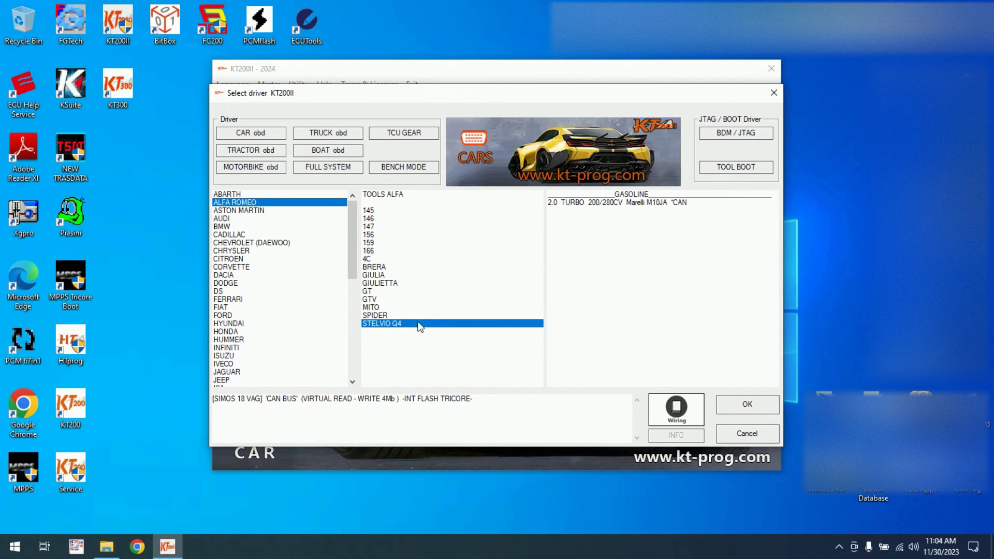
click(408, 318)
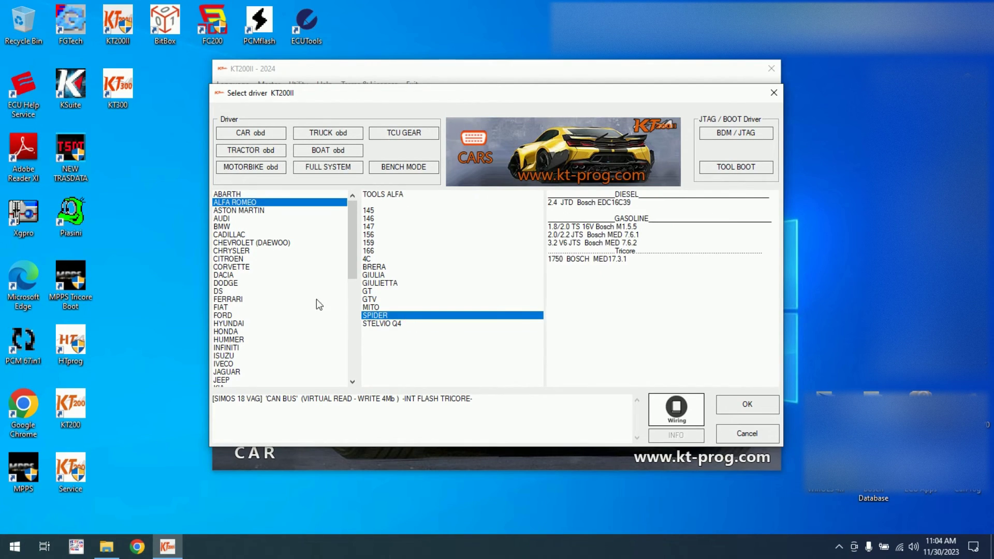
- Review the car OBD drivers for the Dacia Duster and the DS5
click(258, 276)
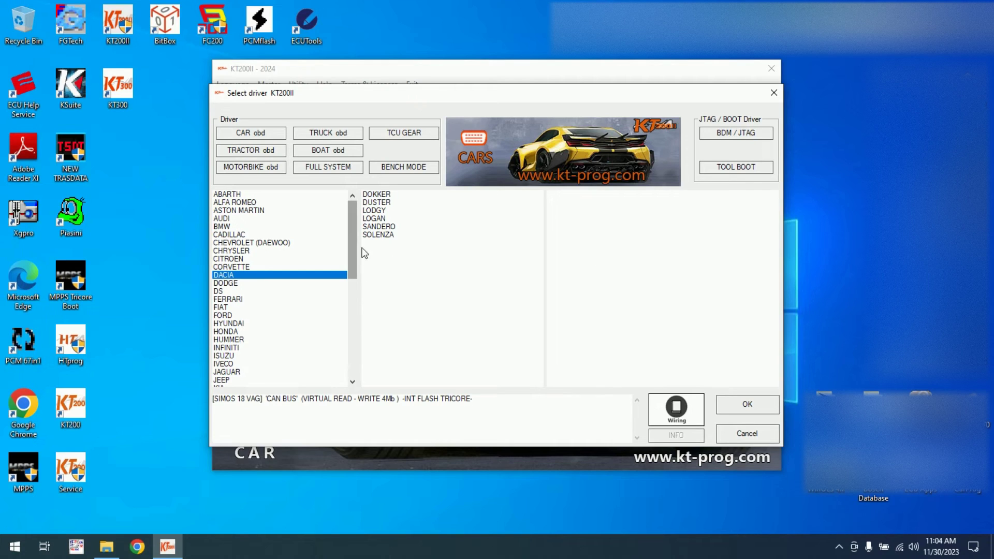
click(384, 202)
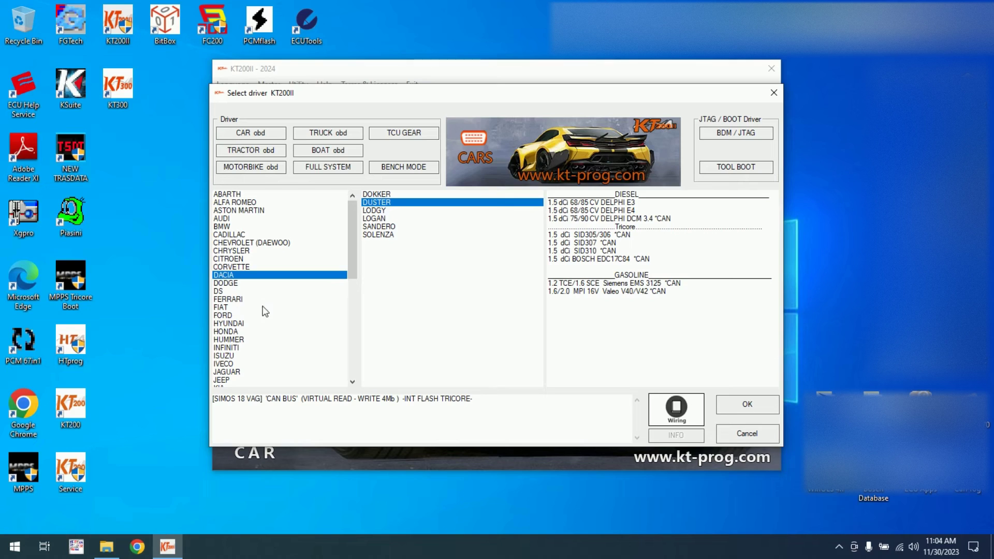
click(235, 291)
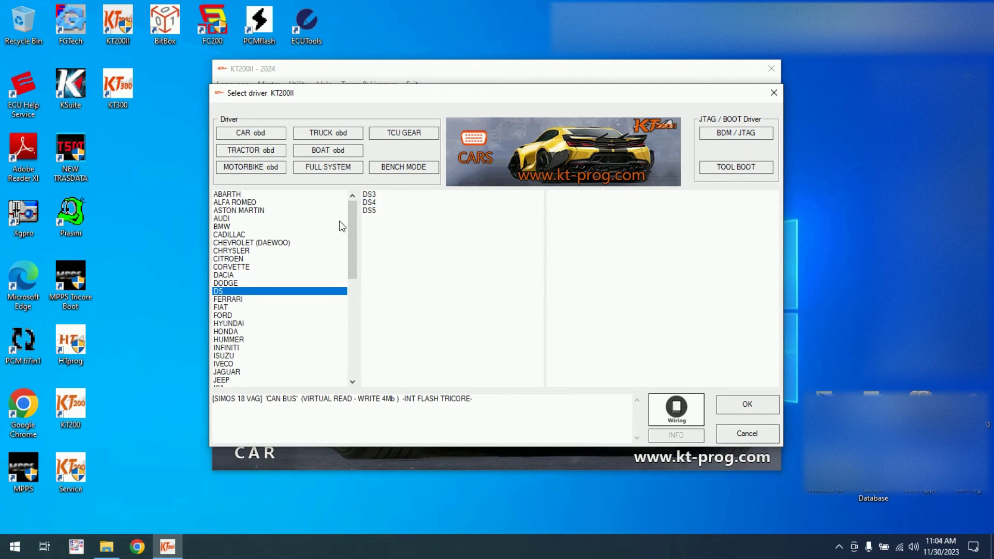
click(368, 211)
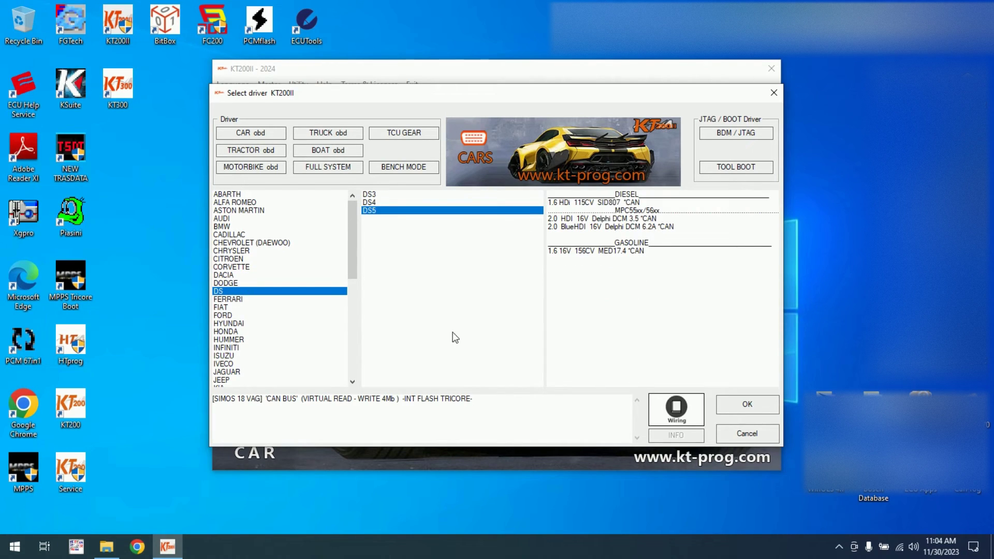
- Review the Honda model list and the Hyundai drivers for models including Verna, Trajet and Azera
click(308, 331)
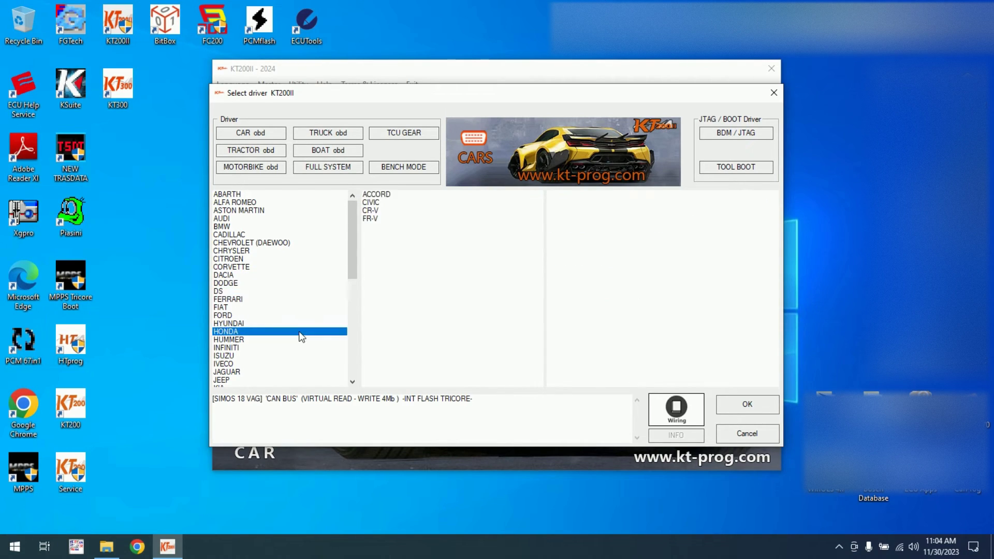
click(263, 323)
click(375, 357)
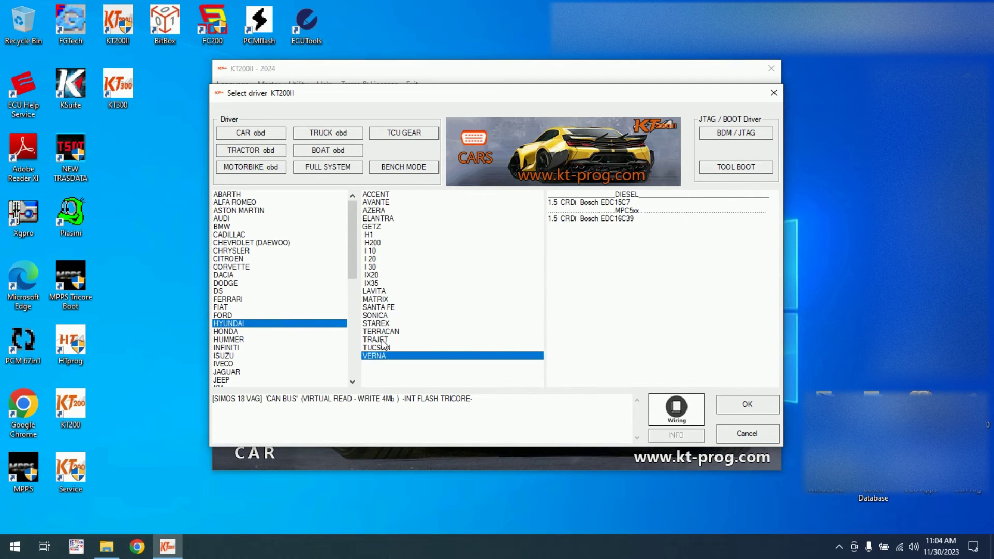
click(385, 339)
drag(386, 333, 389, 215)
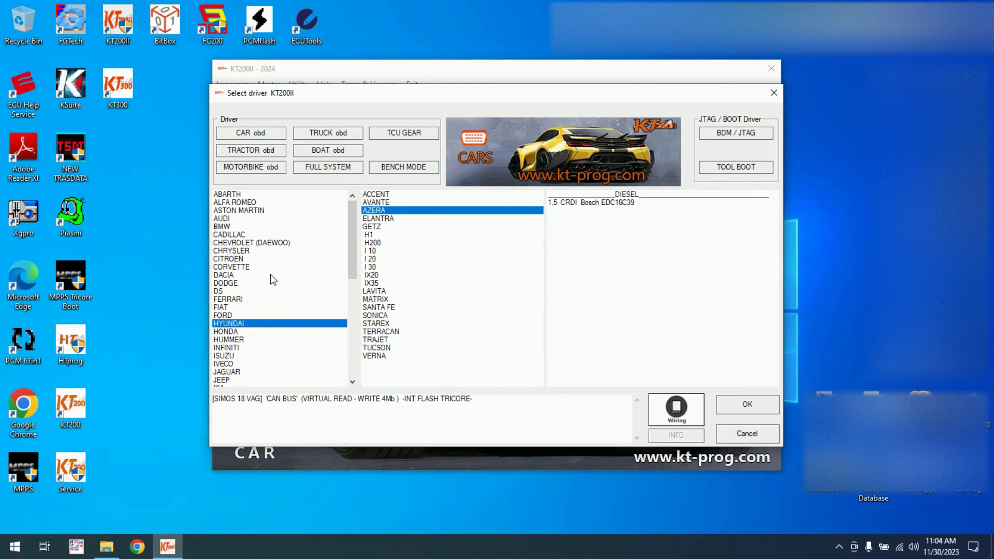
click(293, 267)
- Switch to the full system drivers and view the Volvo Truck TRW EMS 2.2 Freescale MPC55xx driver details
click(328, 167)
scroll(294, 284, down, 5)
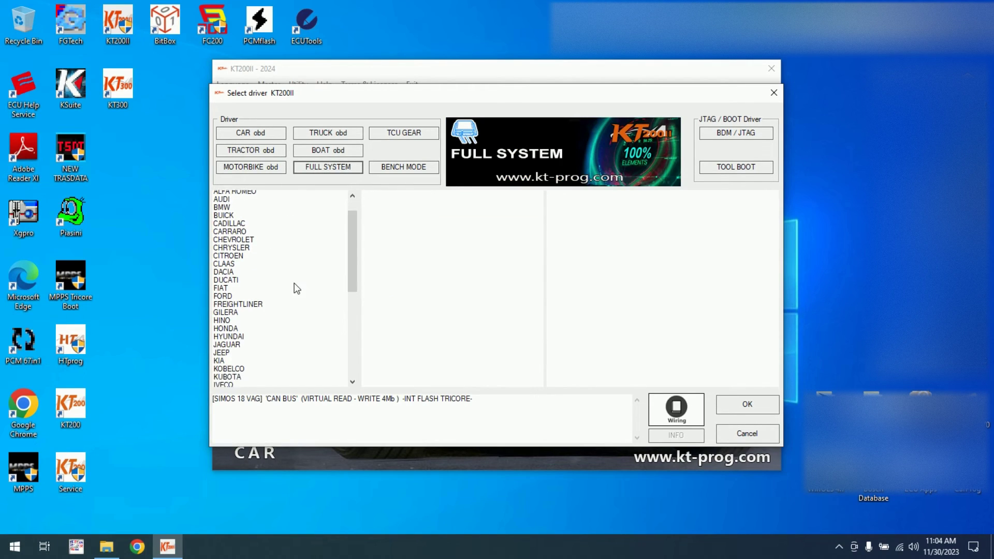
scroll(294, 284, down, 4)
click(279, 377)
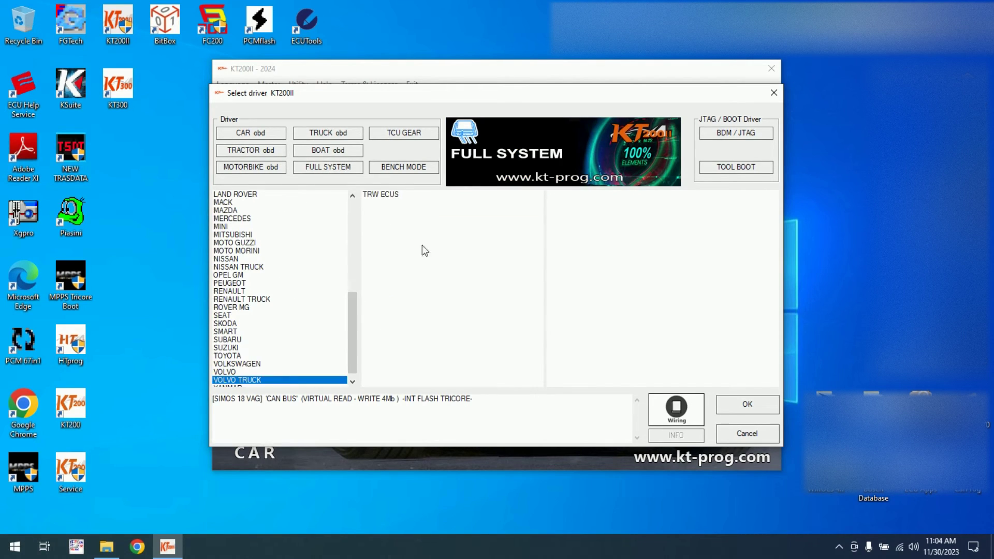
click(421, 196)
click(635, 204)
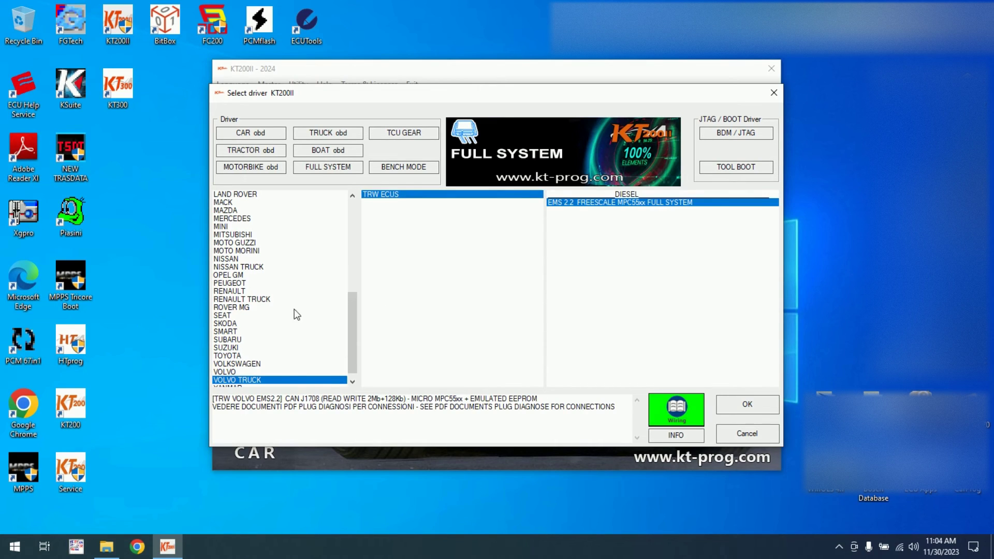
- Review the full system drivers for Volkswagen Bosch and Siemens ECUs and close the driver selection without applying one
scroll(303, 340, down, 1)
click(269, 357)
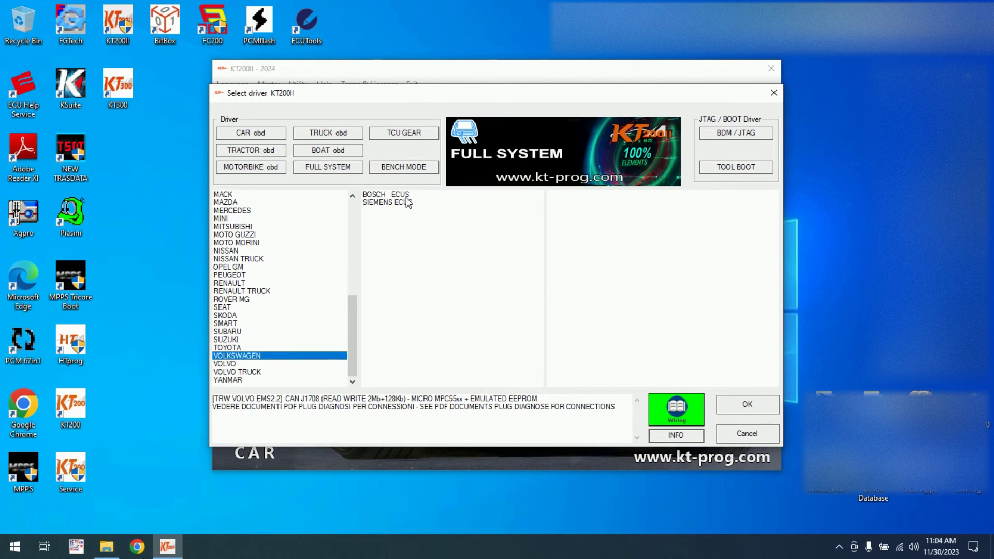
click(400, 195)
click(413, 203)
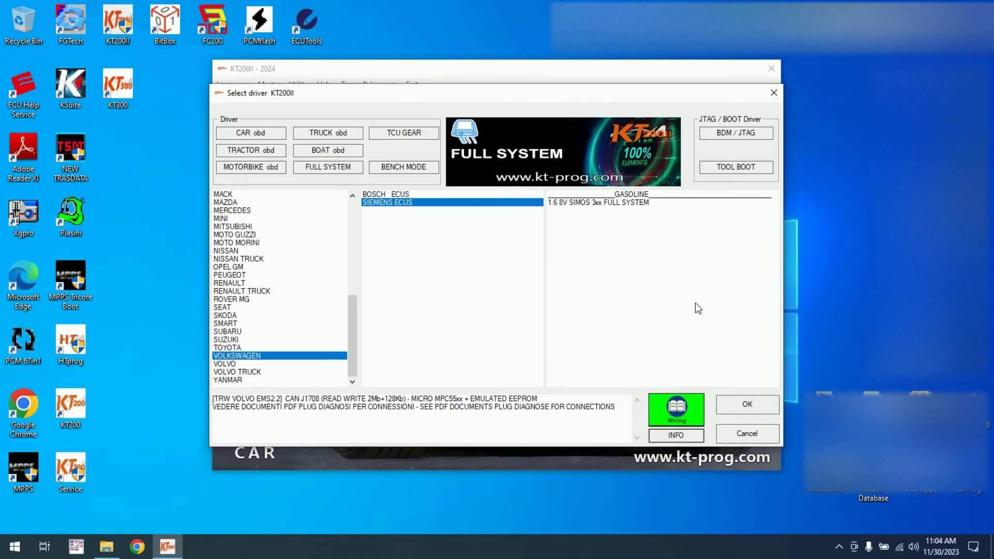
click(750, 435)
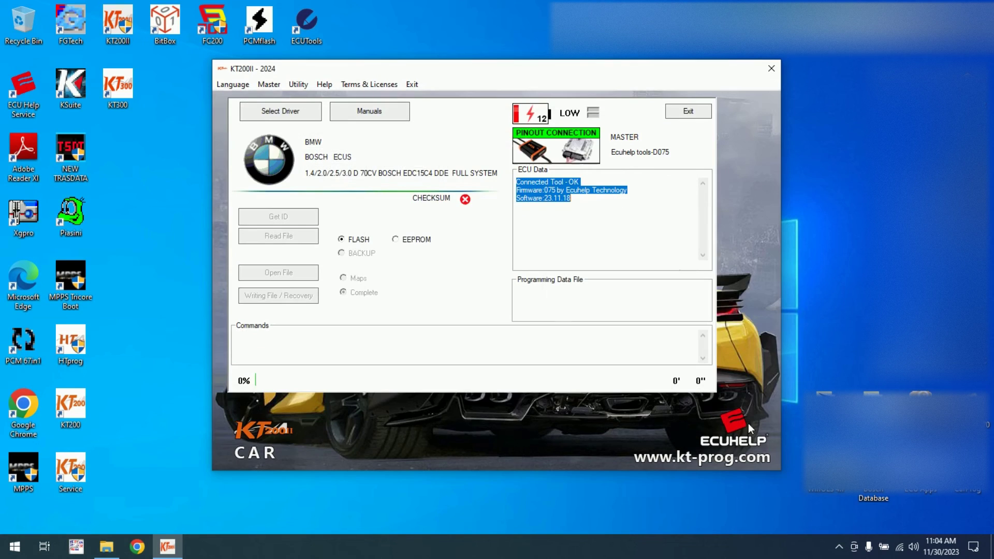
- Open the KT200II manuals in the browser and look through the driver list's supported OBD, bench and open modes
click(372, 115)
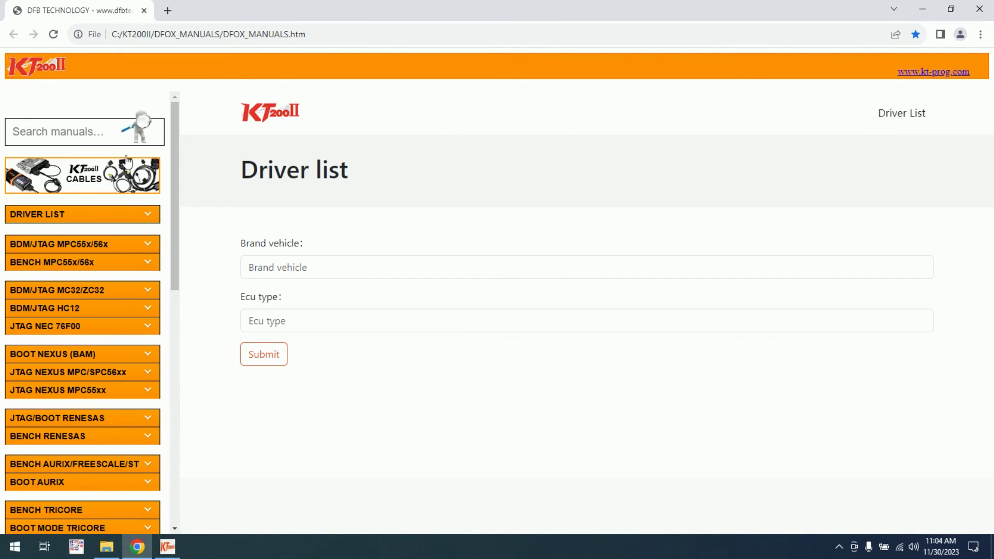
scroll(579, 268, down, 1)
scroll(611, 255, up, 1)
scroll(647, 256, down, 5)
scroll(671, 258, down, 3)
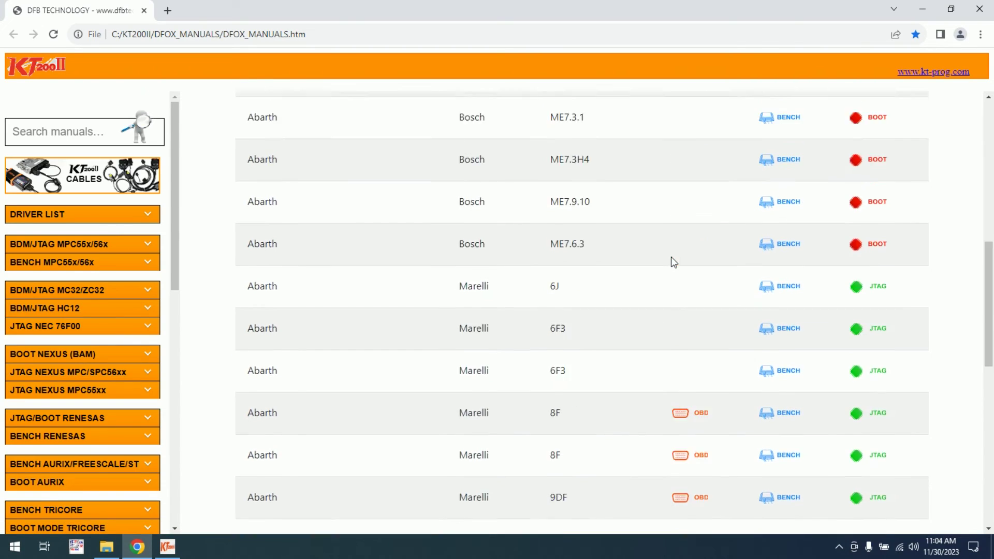
- Filter the driver list by ECU type MD1, leaving the vehicle brand empty
scroll(417, 266, up, 7)
click(319, 200)
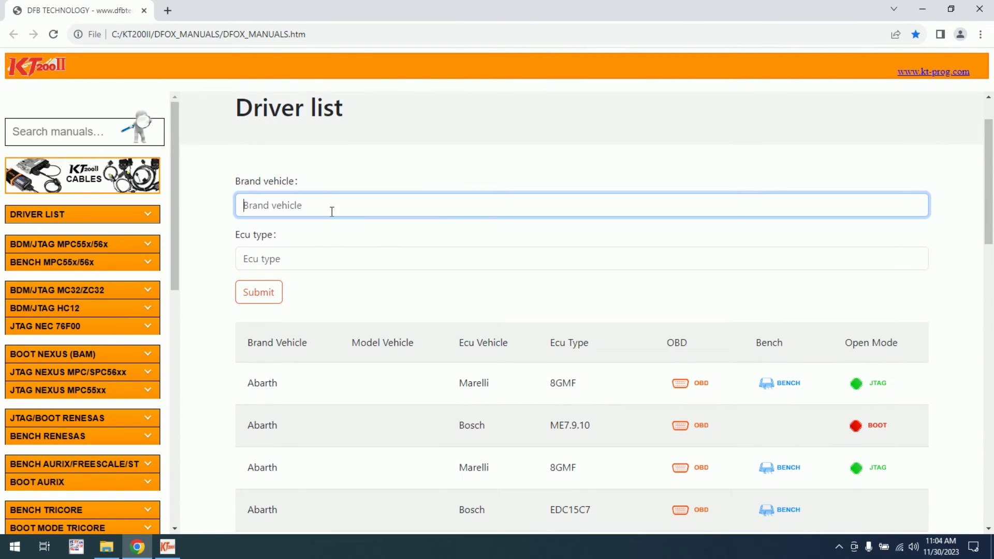
click(377, 255)
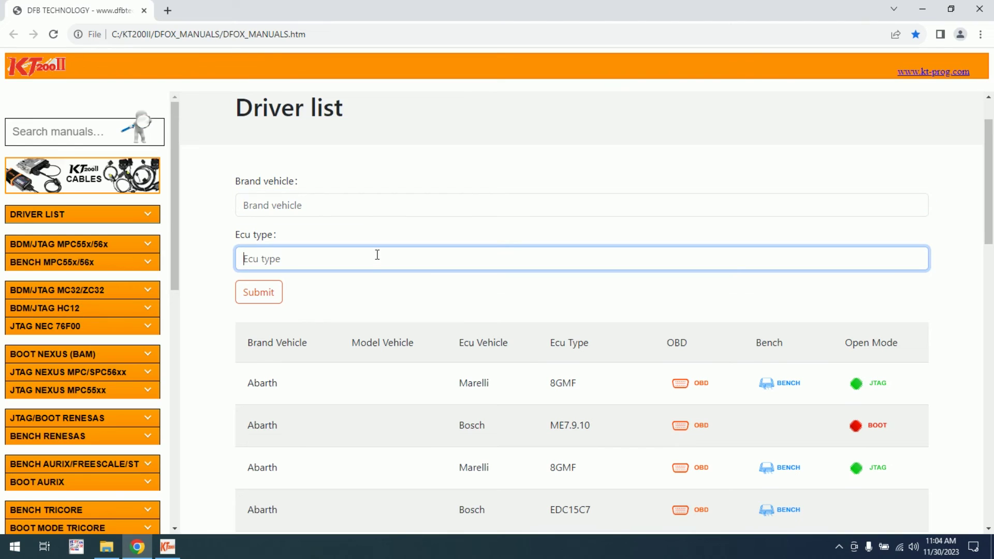
text(MD1)
click(270, 296)
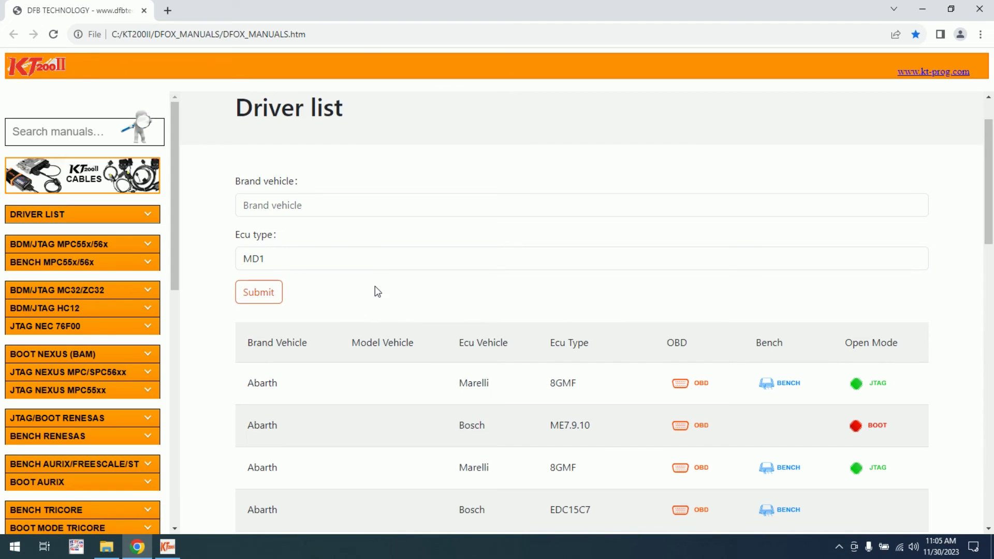
- Review the vehicle models, ECU types and supported modes in the MD1 driver results
scroll(391, 285, down, 2)
scroll(483, 298, down, 4)
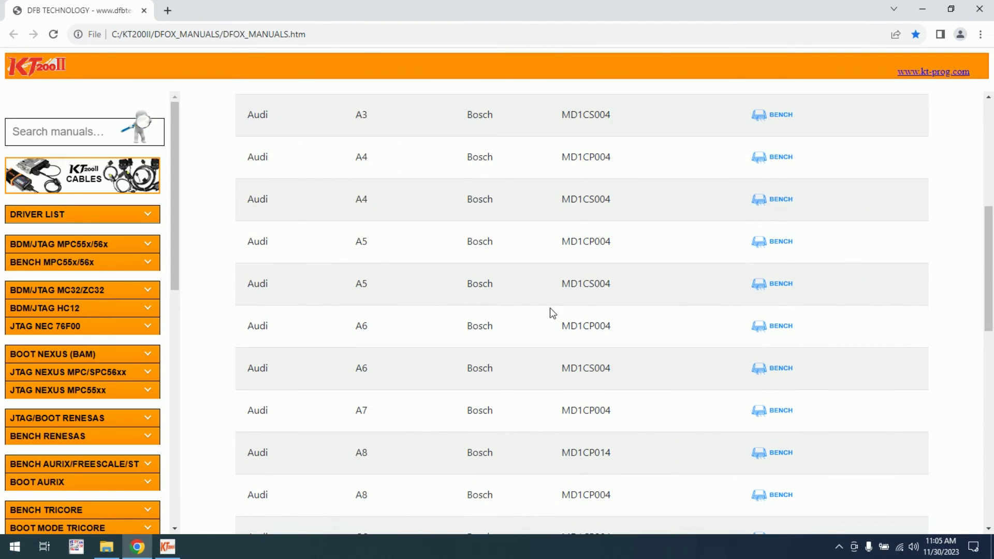
scroll(683, 306, up, 4)
scroll(465, 258, down, 3)
scroll(770, 223, down, 15)
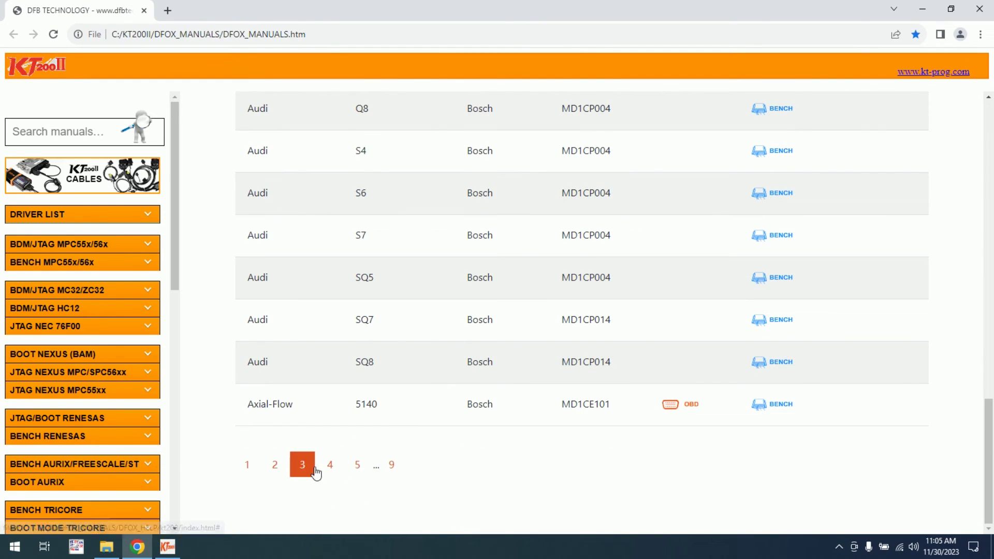
scroll(569, 268, up, 15)
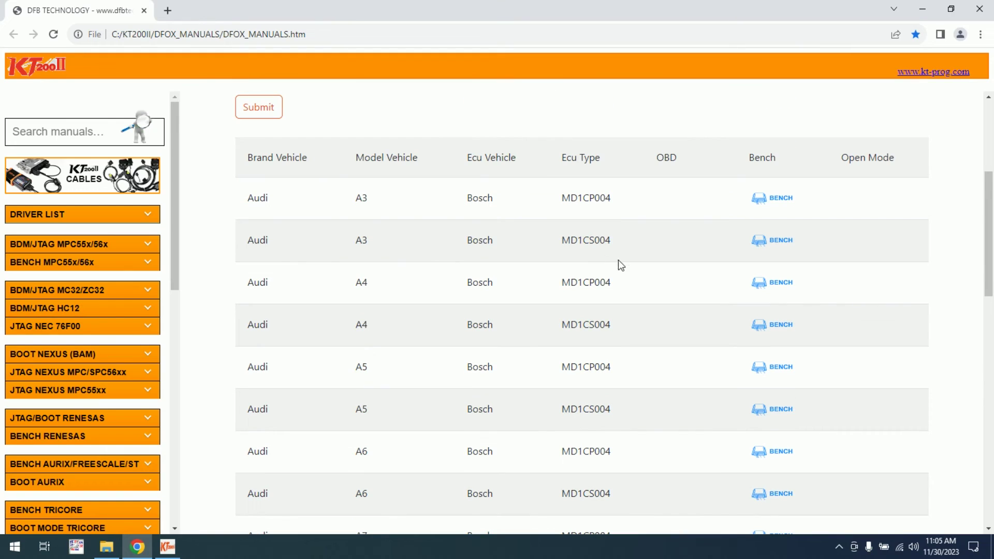
- Copy the ECU type MD1CS004 from the results into the filter, change it to MD1CS006 and submit it
double_click(599, 244)
right_click(599, 244)
click(624, 249)
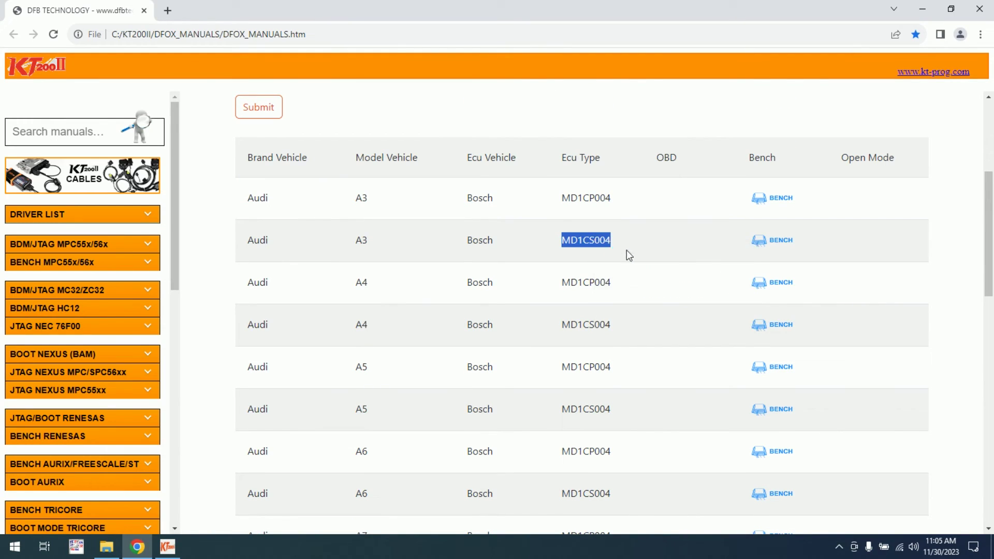
scroll(311, 135, up, 5)
double_click(295, 318)
key(ctrl+v)
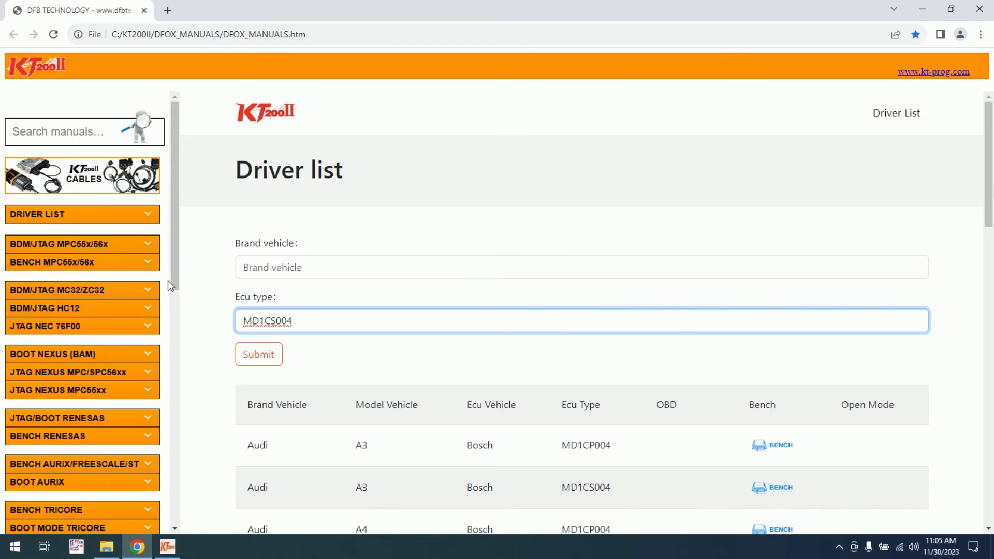
key(BackSpace)
text(6)
click(258, 362)
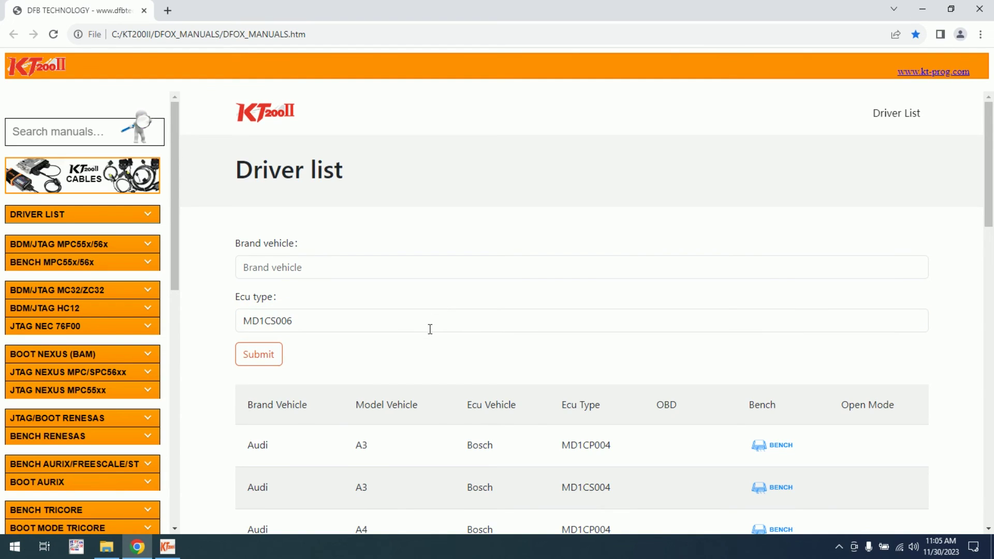
- Examine which vehicle brands and models support MD1CS006 and in which connection mode
scroll(770, 420, down, 1)
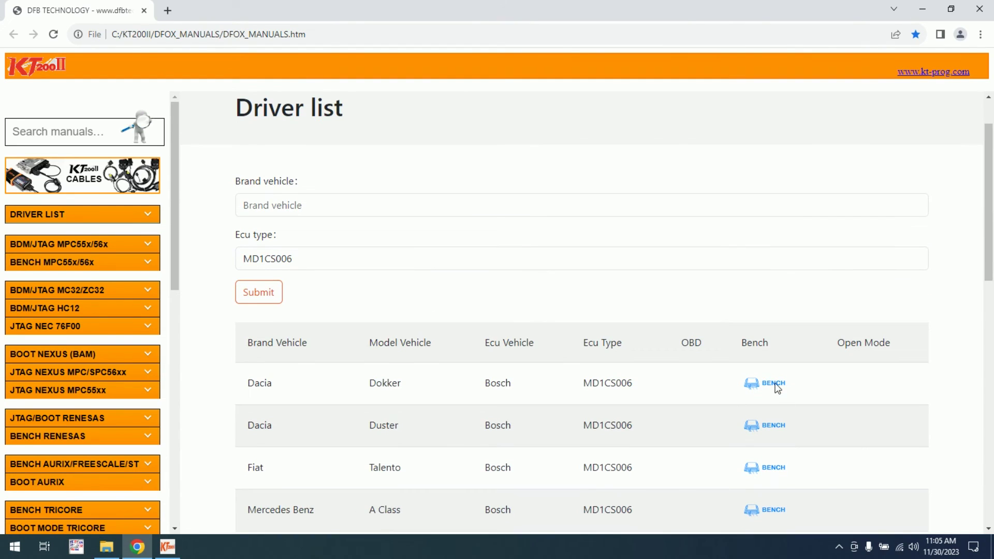
scroll(775, 389, down, 2)
scroll(782, 336, down, 1)
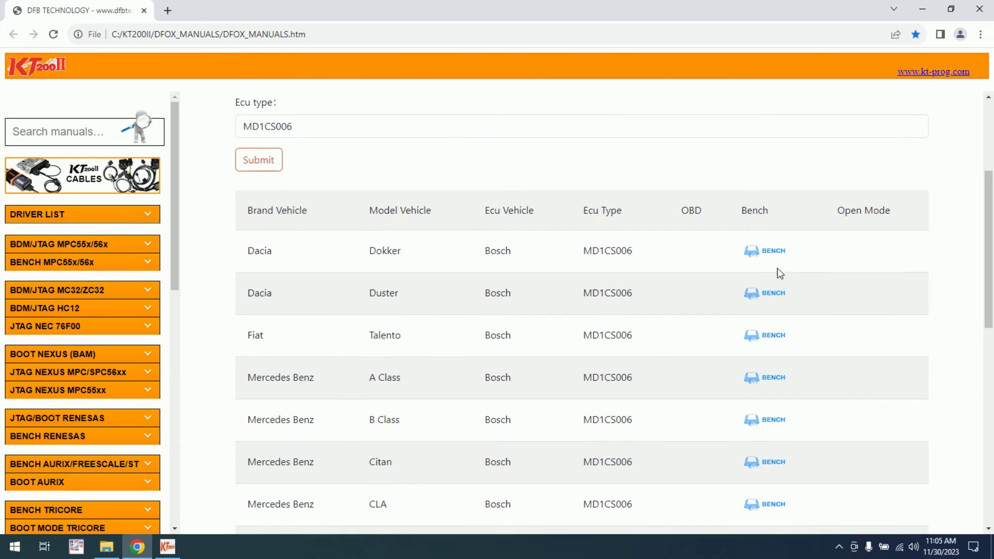
scroll(779, 264, down, 5)
scroll(777, 284, down, 5)
scroll(773, 287, up, 13)
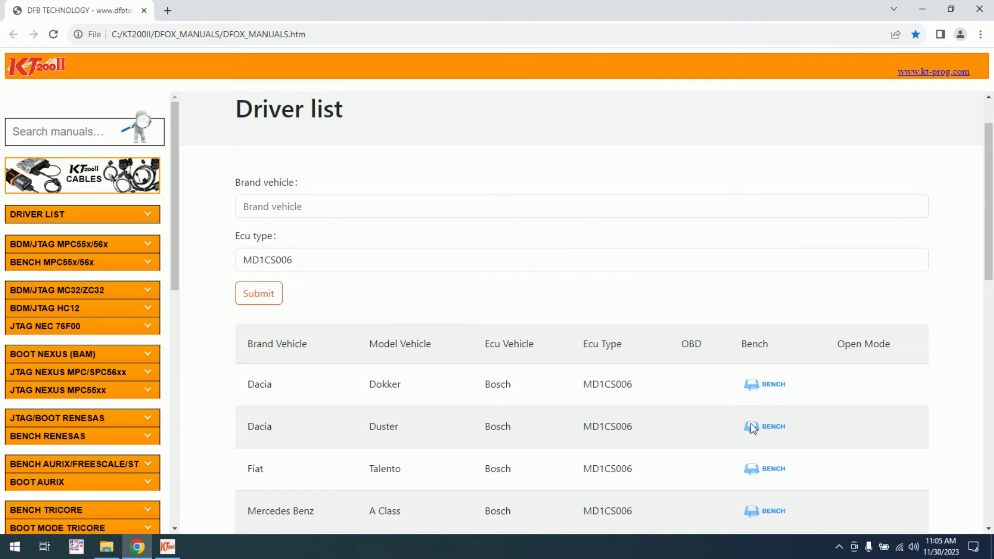
drag(477, 390, 845, 392)
click(845, 395)
- Copy MD1CS006 from the ECU type filter and search the manuals for it
drag(316, 260, 238, 259)
right_click(268, 255)
click(343, 302)
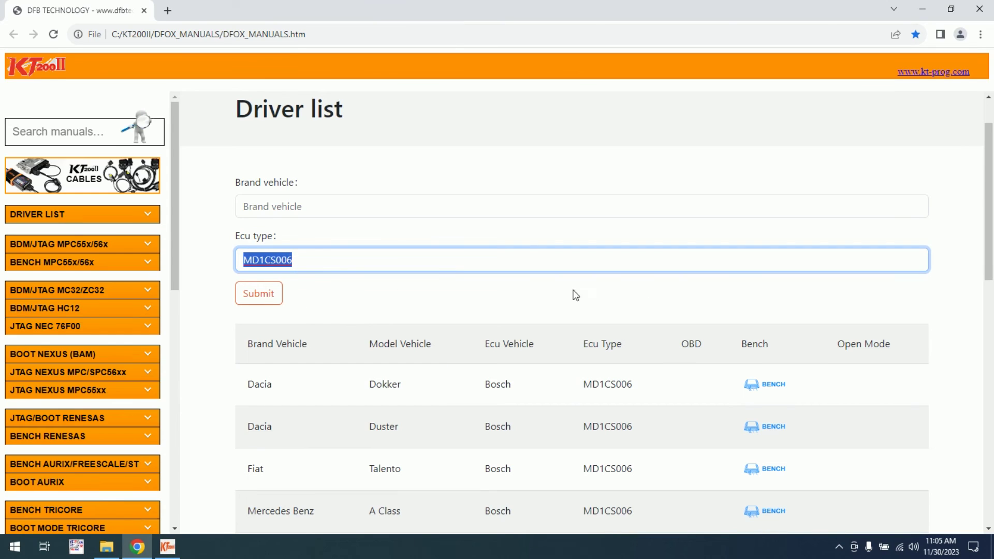
click(84, 132)
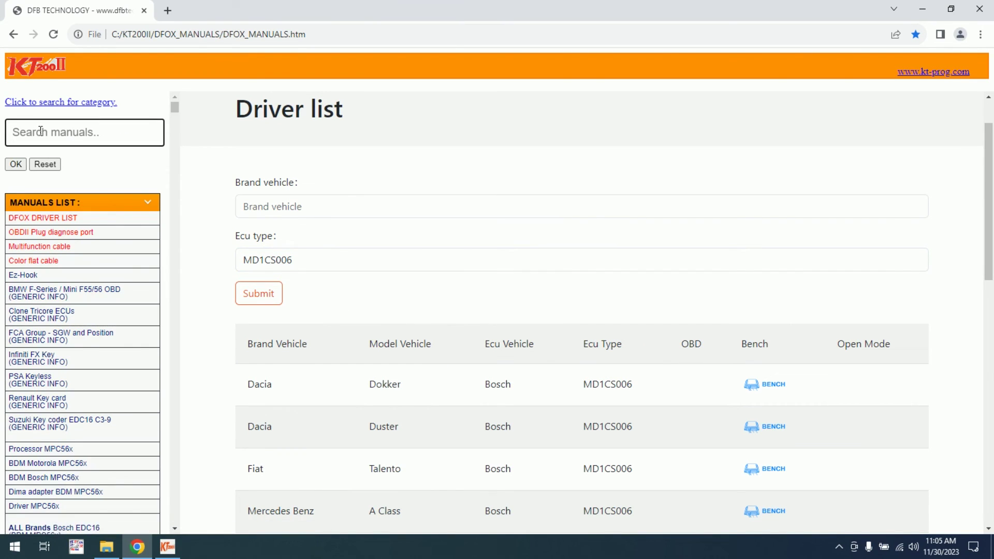
key(ctrl+v)
click(15, 164)
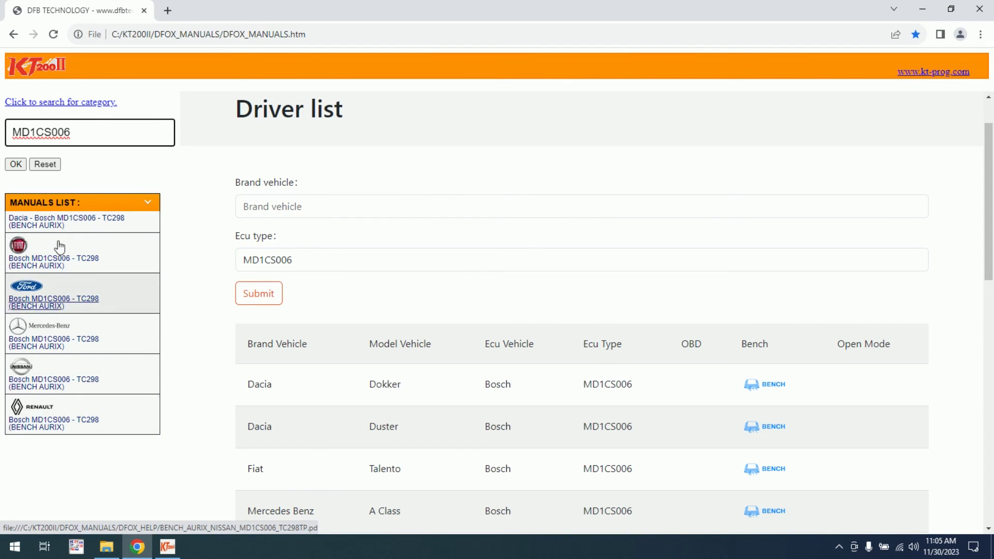
- Open the Bosch MD1CS006 TC298 bench manual and examine its multifunction cable wiring and ECU pinout
click(71, 233)
scroll(675, 314, down, 1)
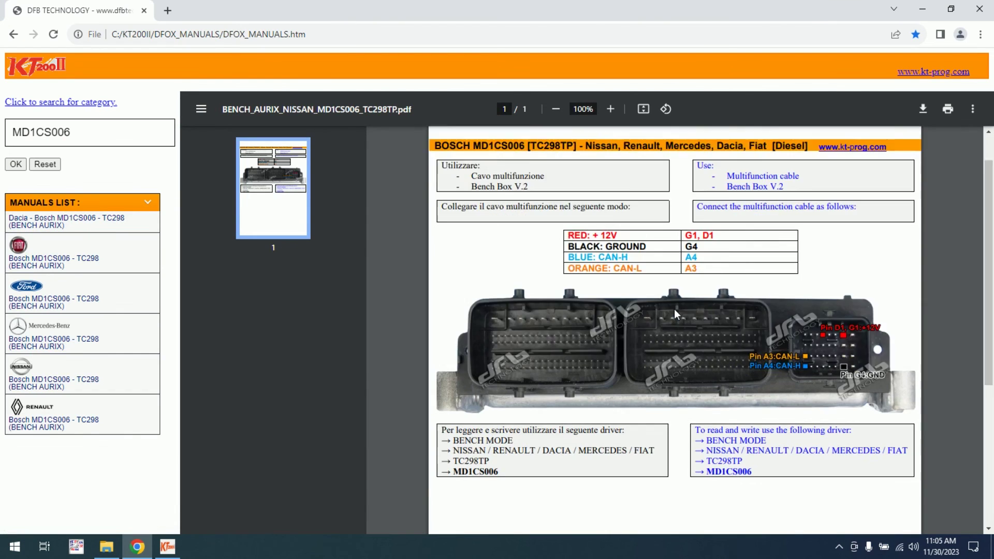
scroll(675, 312, down, 5)
scroll(675, 313, up, 6)
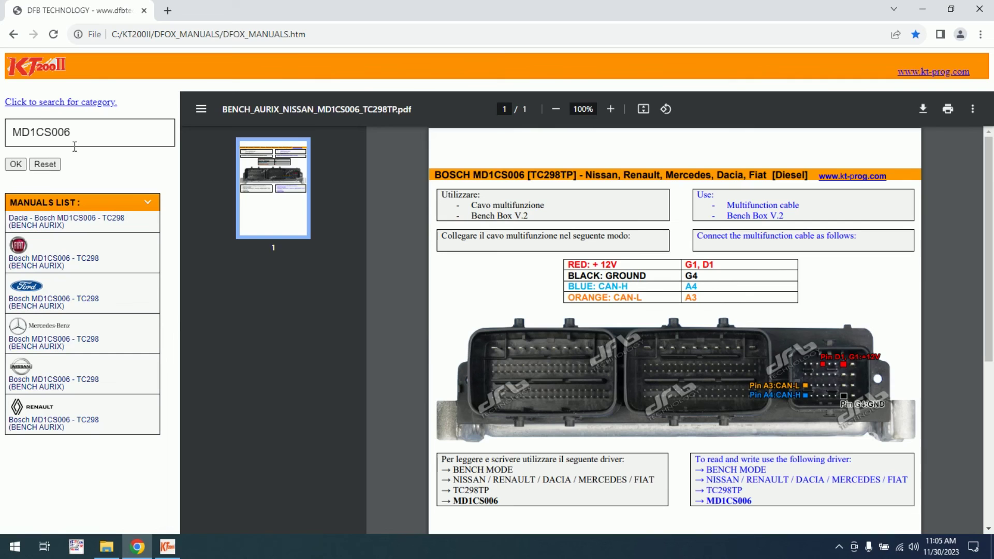
- Reset the manuals search and reload the manuals page to look through the unfiltered driver list
click(37, 164)
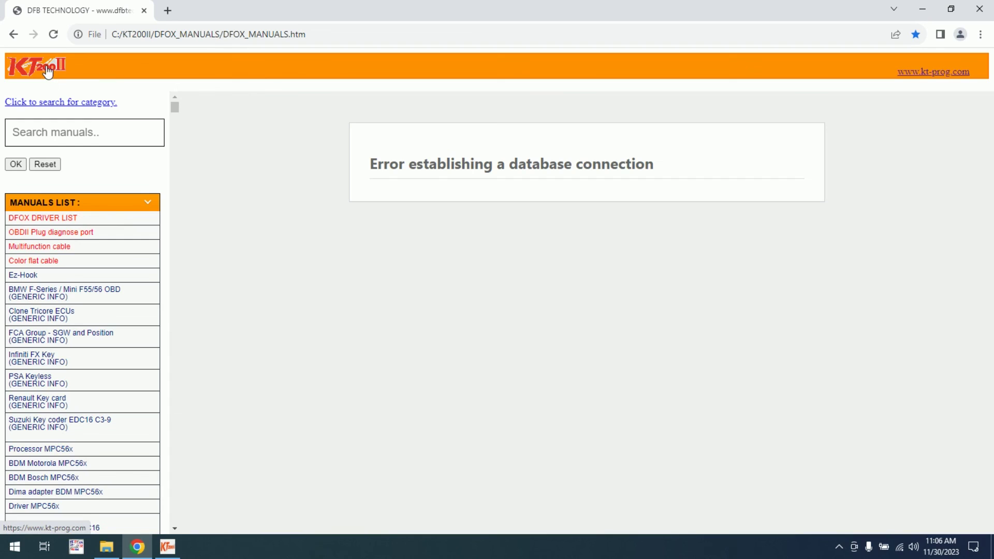
click(51, 35)
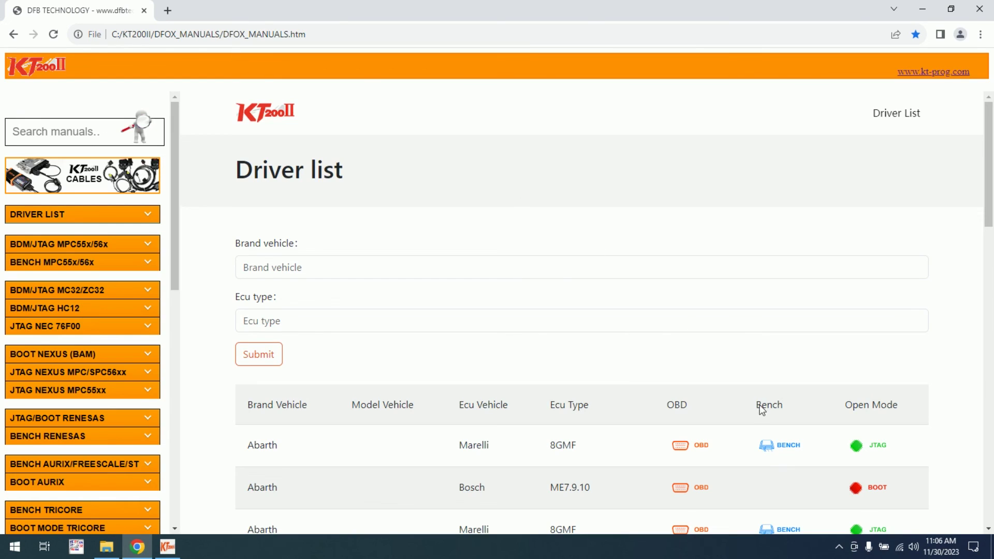
scroll(703, 252, down, 5)
scroll(703, 252, down, 2)
- Switch back to the KT200II program and reposition its main window over the browser
key(alt+Tab)
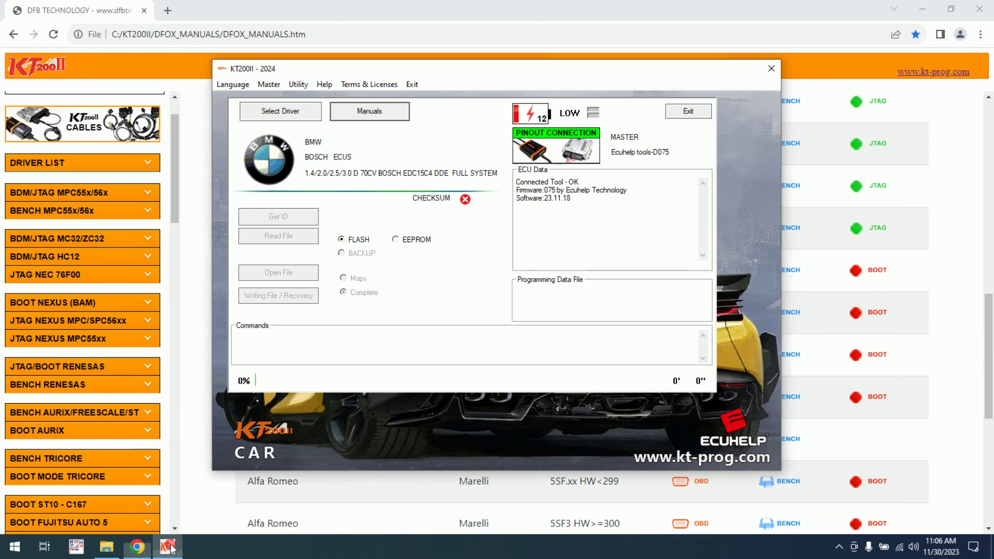
click(689, 115)
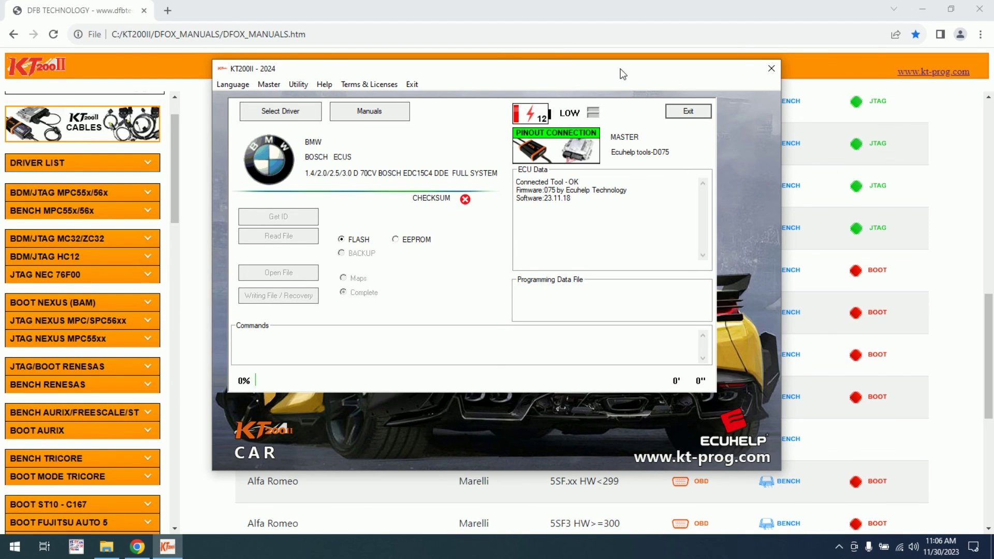
drag(609, 65, 637, 79)
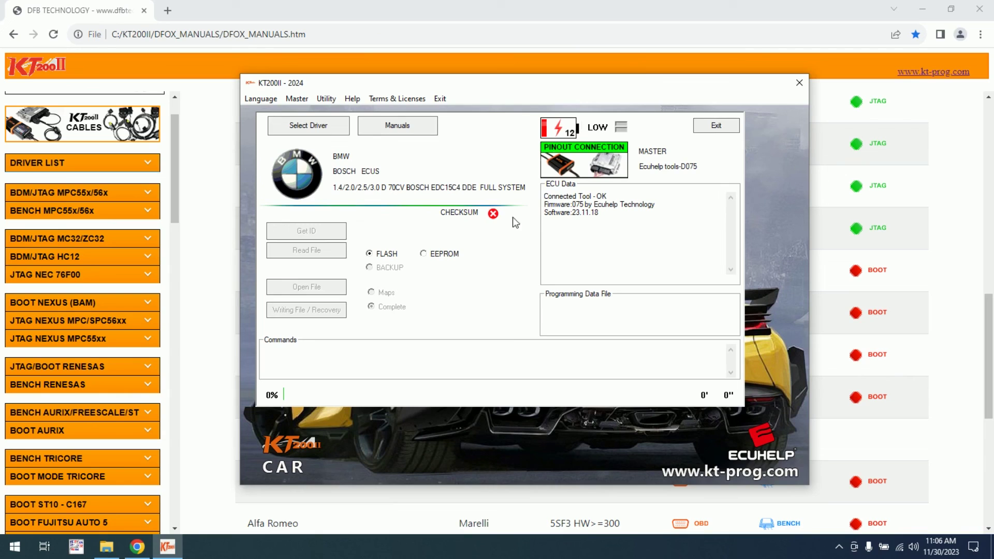
drag(624, 230, 637, 257)
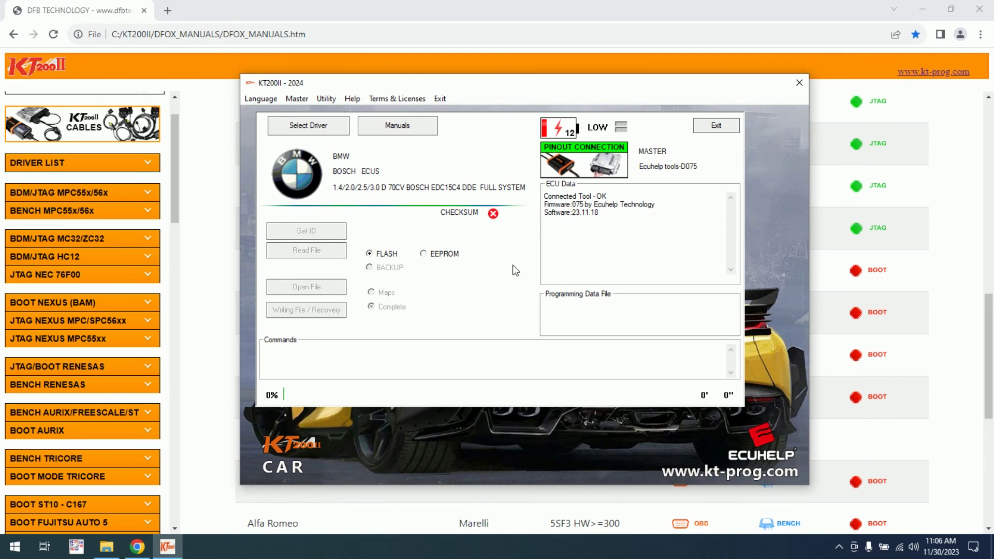